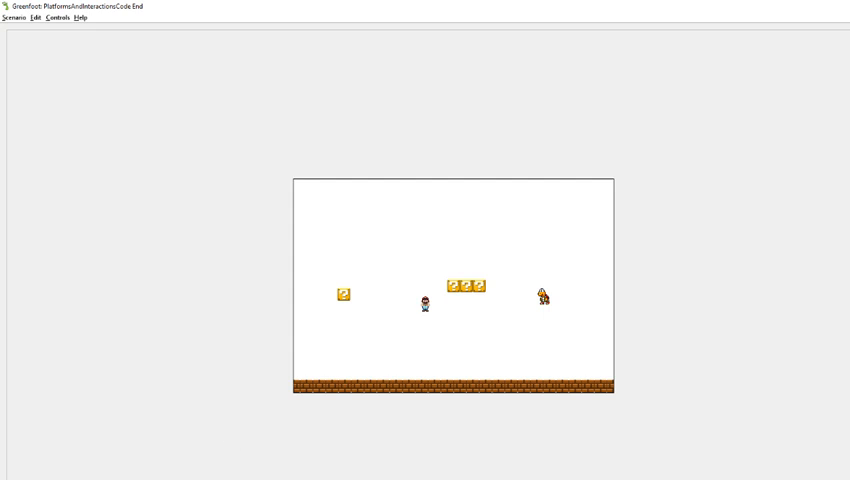
Step: Walk and jump Mario back and forth across the floor to test the level
{"action": "key", "text": "Left"}
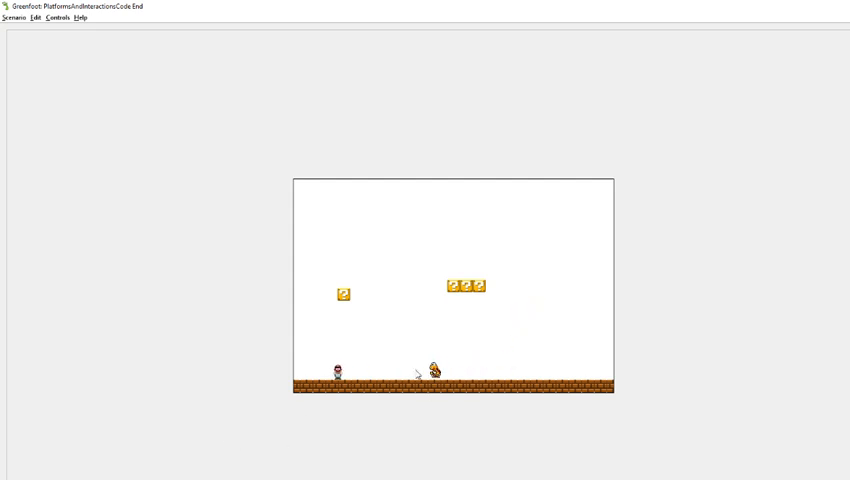
{"action": "key", "text": "Up"}
{"action": "key", "text": "Right"}
{"action": "key", "text": "Right"}
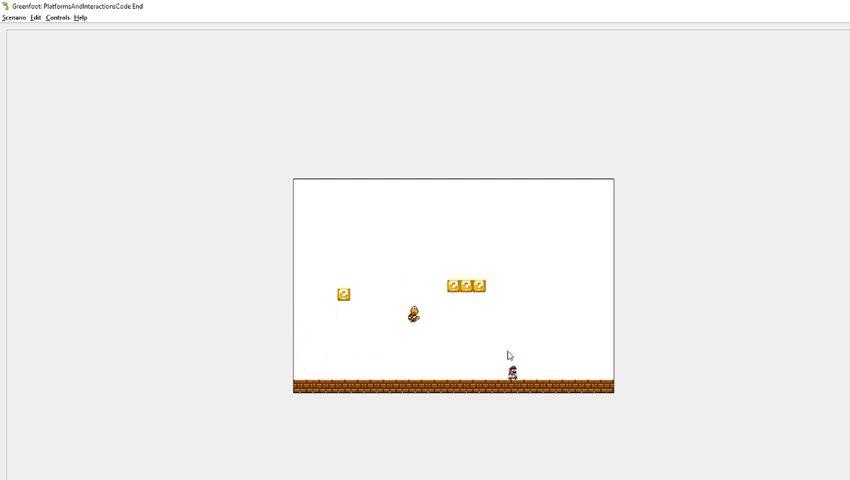
{"action": "key", "text": "Right"}
{"action": "key", "text": "Up"}
{"action": "key", "text": "Left"}
{"action": "key", "text": "Left"}
{"action": "key", "text": "Right"}
{"action": "key", "text": "Up"}
{"action": "key", "text": "Left"}
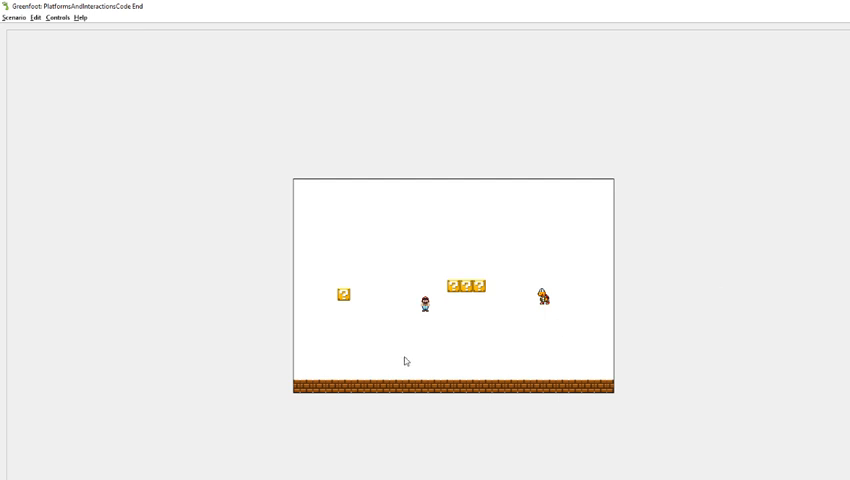
Step: Place a lower row of six question blocks in the world and resume the game
{"action": "left_click", "coordinate": [345, 350], "text": "shift"}
{"action": "left_click", "coordinate": [380, 348], "text": "shift"}
{"action": "left_click", "coordinate": [423, 349], "text": "shift"}
{"action": "left_click", "coordinate": [462, 352], "text": "shift"}
{"action": "left_click", "coordinate": [504, 354], "text": "shift"}
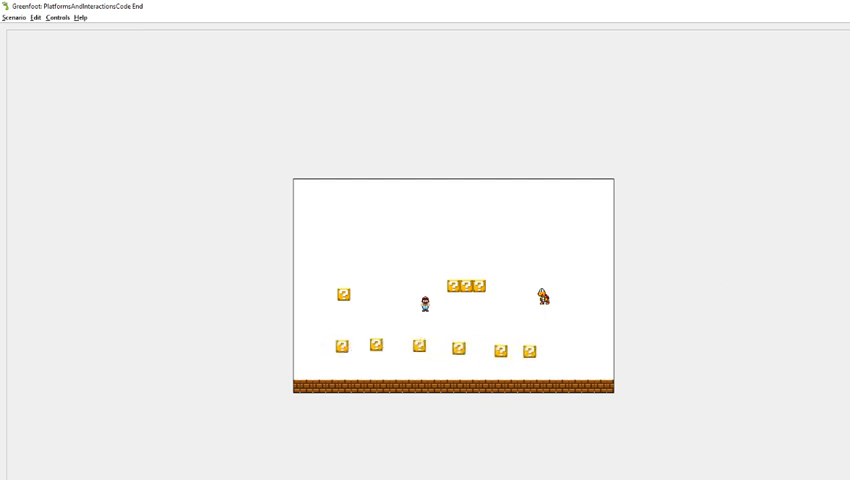
{"action": "left_click", "coordinate": [530, 352], "text": "shift"}
{"action": "key", "text": "ctrl+r"}
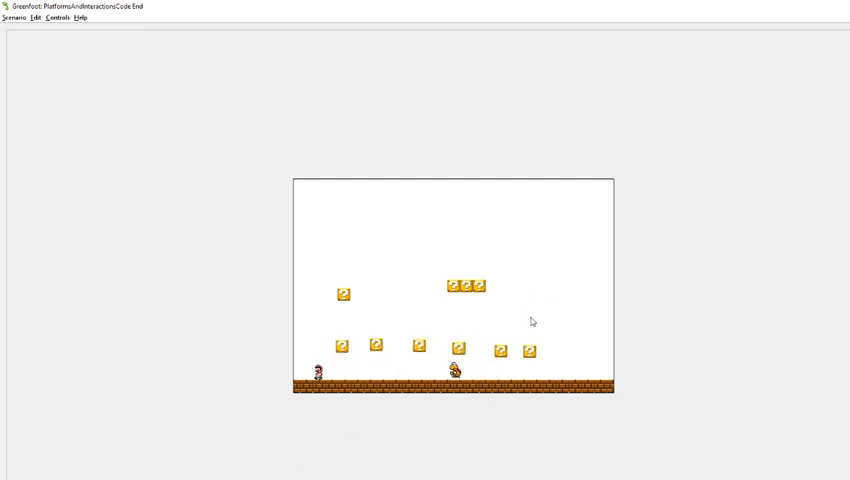
Step: Walk Mario beneath the new blocks and into the Koopa to knock it into its shell
{"action": "key", "text": "Right"}
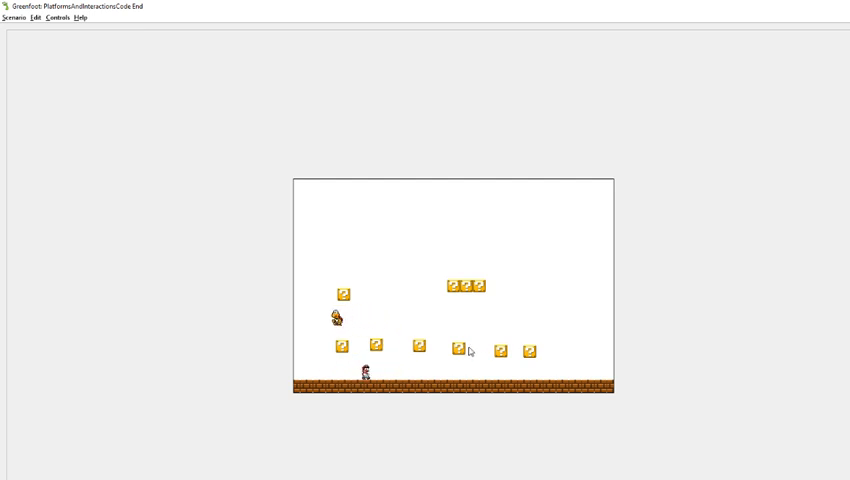
{"action": "key", "text": "Right"}
{"action": "key", "text": "Right"}
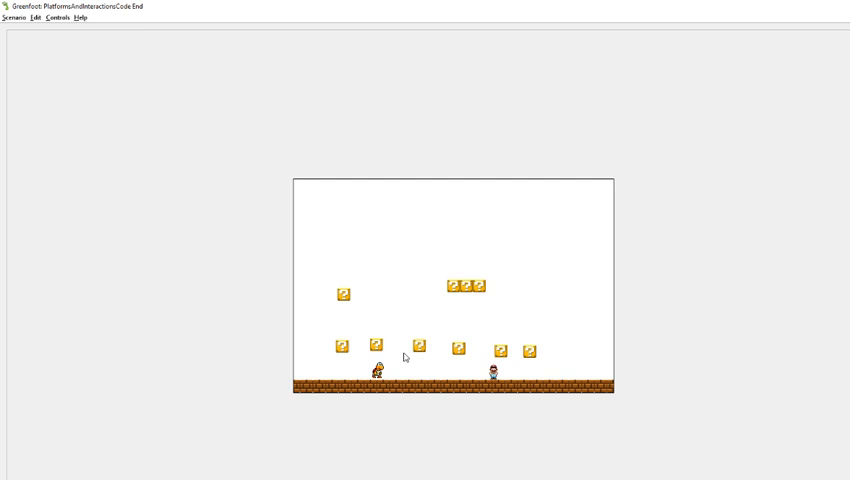
{"action": "key", "text": "Right"}
{"action": "key", "text": "Right"}
{"action": "key", "text": "Left"}
{"action": "key", "text": "Left"}
{"action": "key", "text": "Right"}
{"action": "key", "text": "Left"}
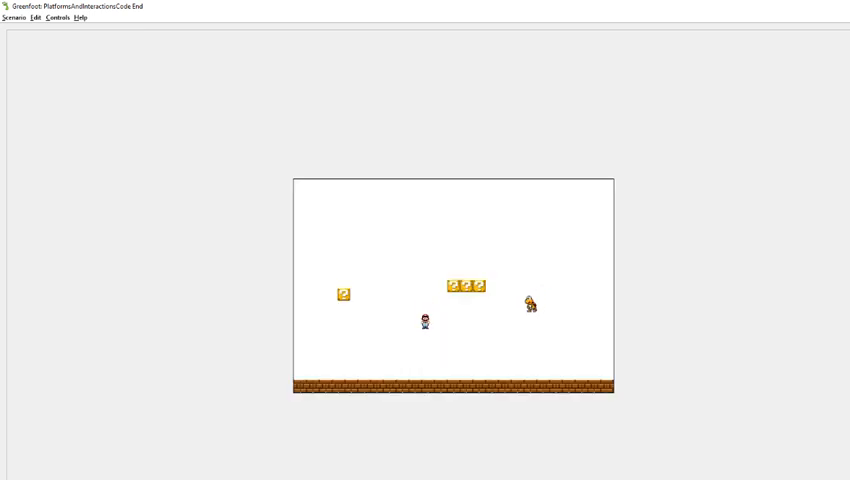
Step: Move and jump Mario back and forth along the floor of the reset level
{"action": "key", "text": "Right"}
{"action": "key", "text": "Right"}
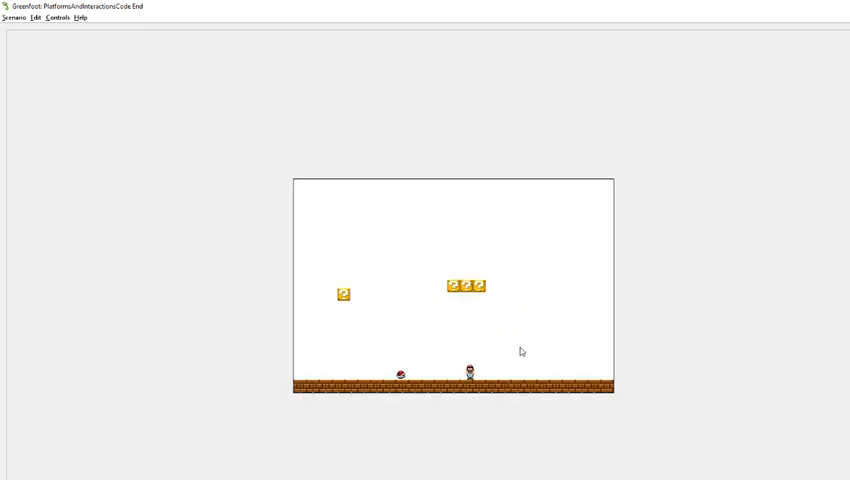
{"action": "key", "text": "Up"}
{"action": "key", "text": "Up"}
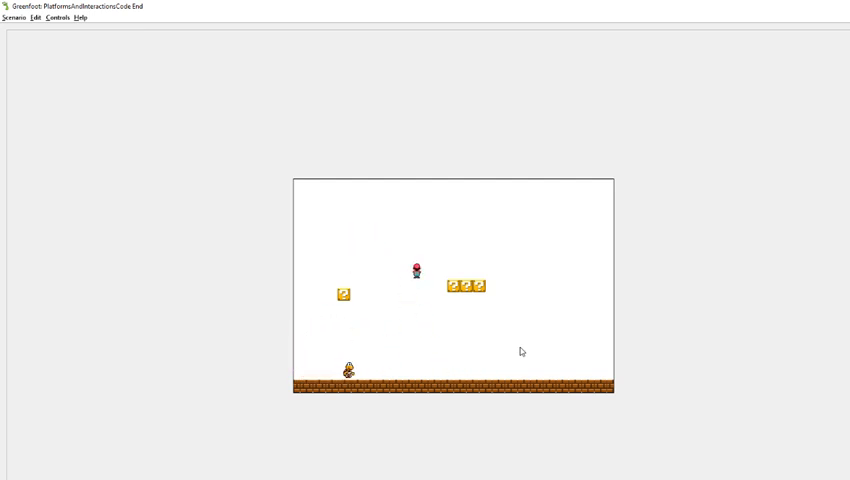
{"action": "key", "text": "Up"}
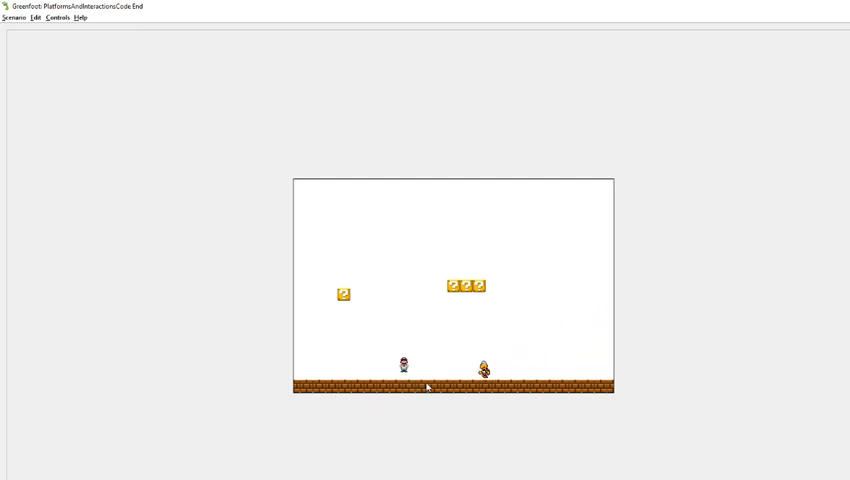
{"action": "key", "text": "Right"}
{"action": "key", "text": "Left"}
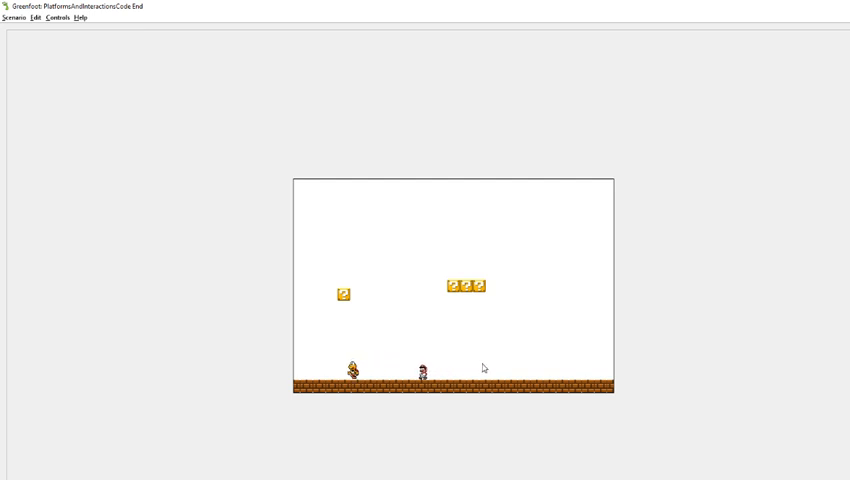
{"action": "key", "text": "Right"}
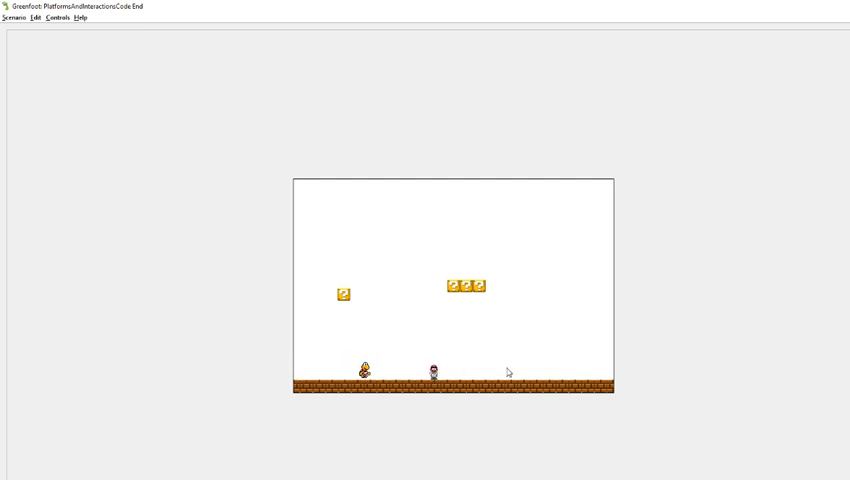
{"action": "key", "text": "Up"}
{"action": "key", "text": "Left"}
{"action": "key", "text": "Right"}
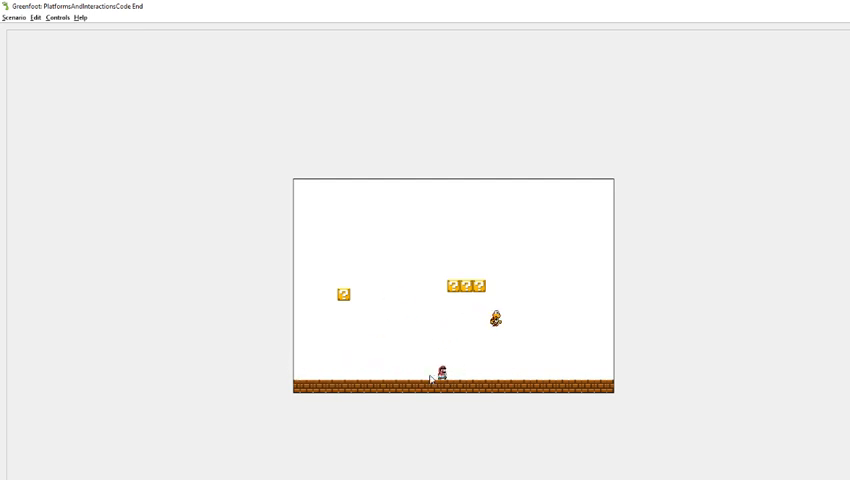
{"action": "key", "text": "Left"}
{"action": "key", "text": "Up"}
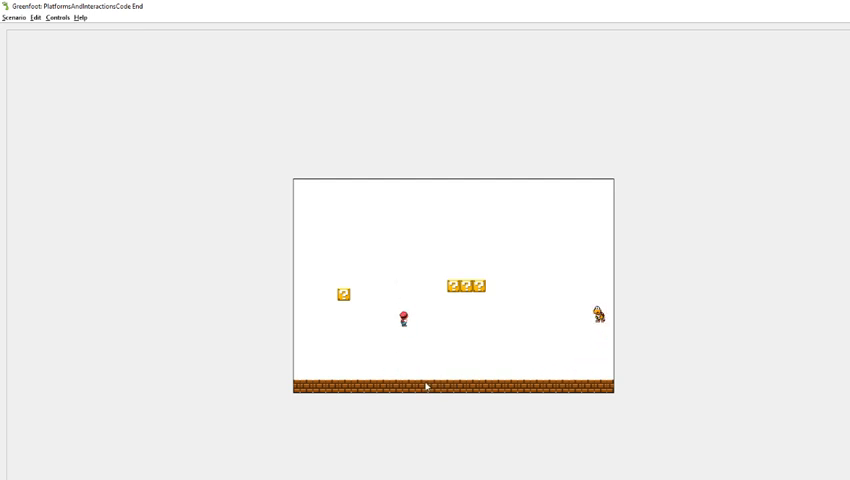
Step: Hit the question block from below, then land Mario on the triple question blocks
{"action": "key", "text": "Left"}
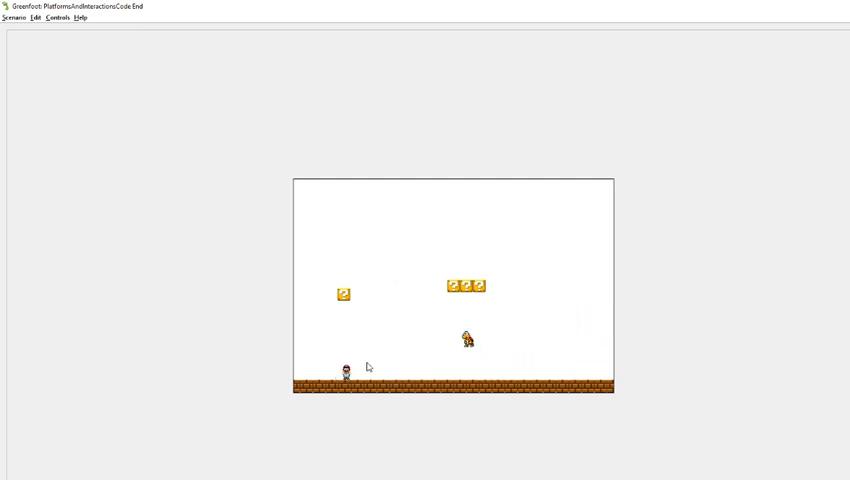
{"action": "key", "text": "Up"}
{"action": "key", "text": "Up"}
{"action": "key", "text": "Up"}
{"action": "key", "text": "Right"}
{"action": "key", "text": "Up"}
{"action": "key", "text": "Left"}
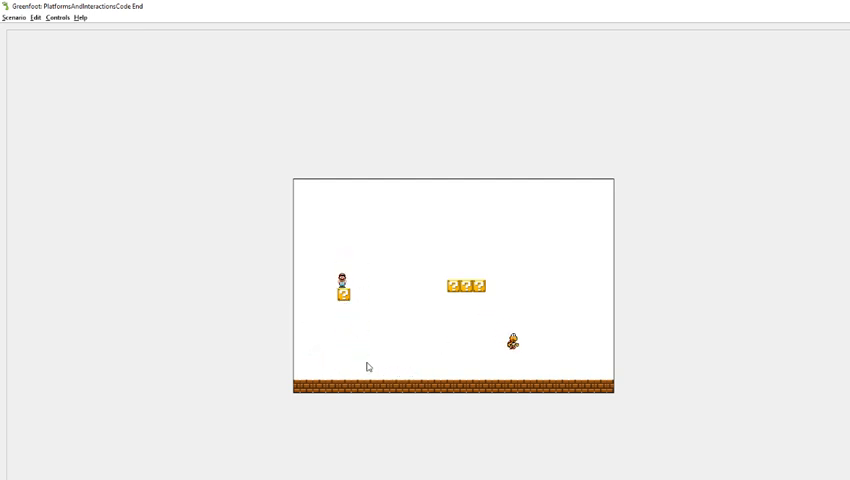
{"action": "key", "text": "Up"}
{"action": "key", "text": "Right"}
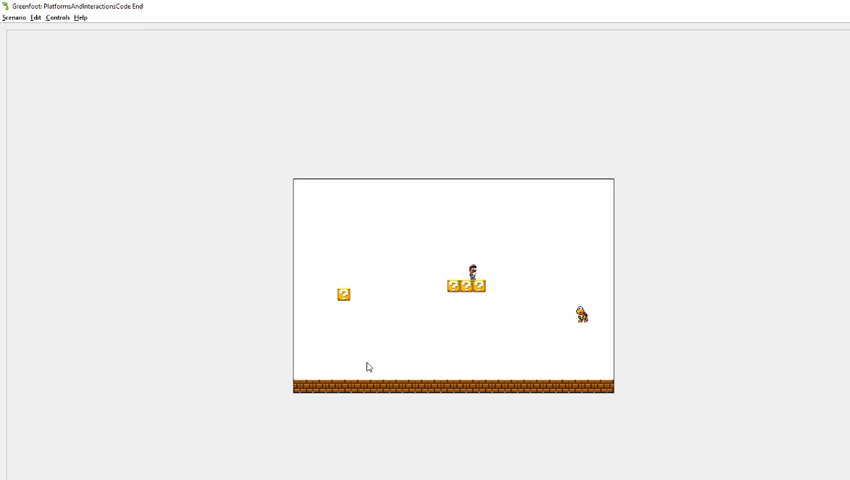
{"action": "key", "text": "Left"}
{"action": "key", "text": "Right"}
{"action": "key", "text": "Left"}
{"action": "key", "text": "Right"}
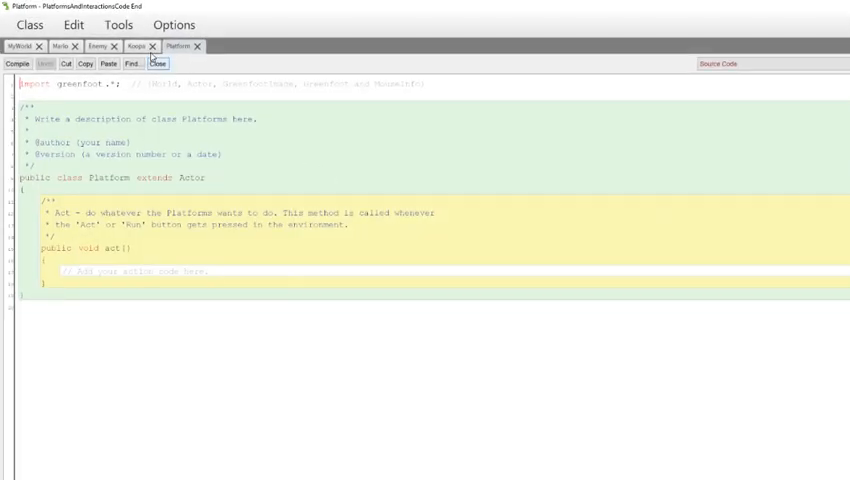
{"action": "left_click", "coordinate": [137, 47]}
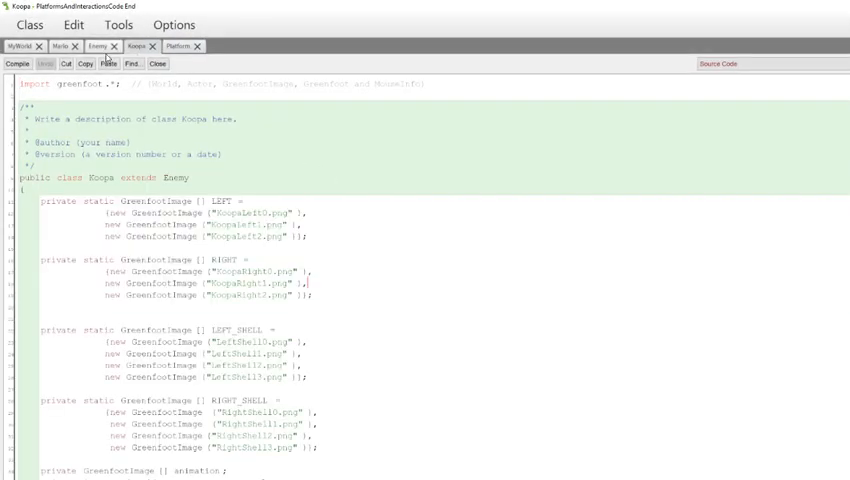
{"action": "left_click", "coordinate": [98, 47]}
{"action": "left_click", "coordinate": [175, 47]}
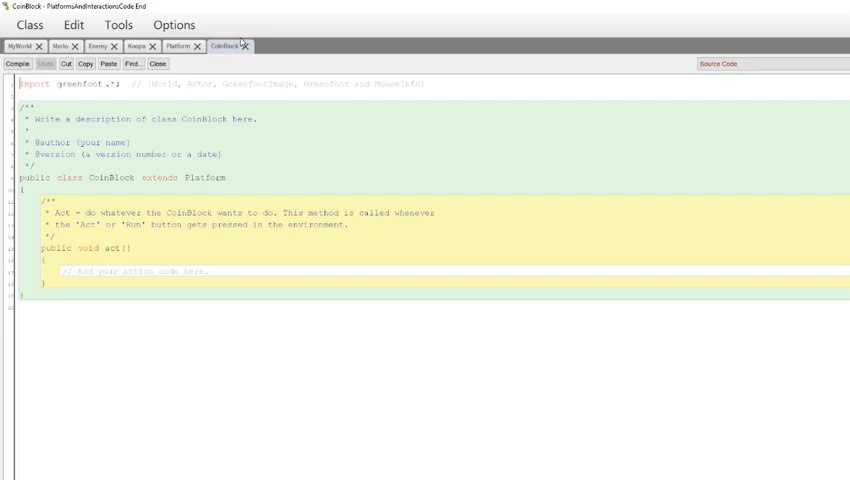
{"action": "left_click", "coordinate": [245, 46]}
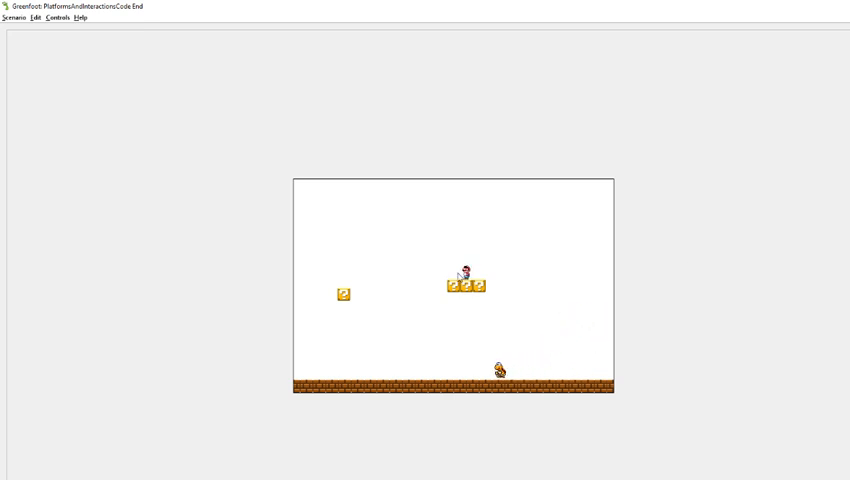
Step: Walk Mario off the blocks and jump around toward the single question block
{"action": "key", "text": "Right"}
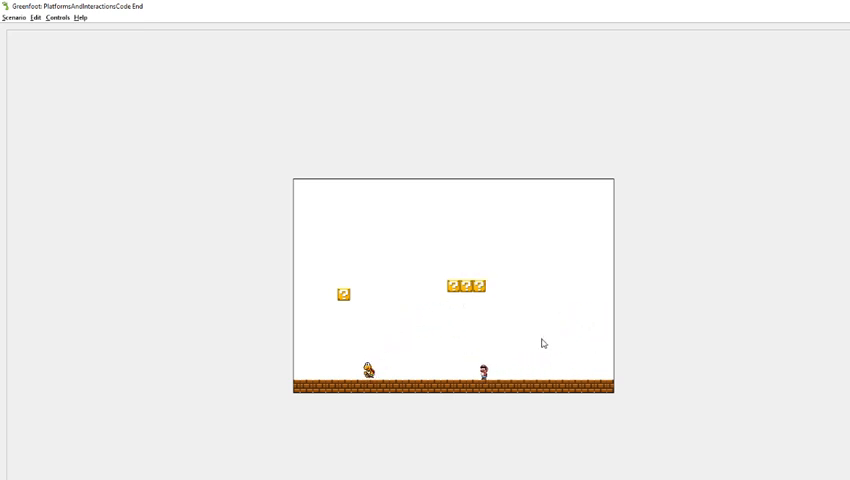
{"action": "key", "text": "Up"}
{"action": "key", "text": "Up"}
{"action": "key", "text": "Left"}
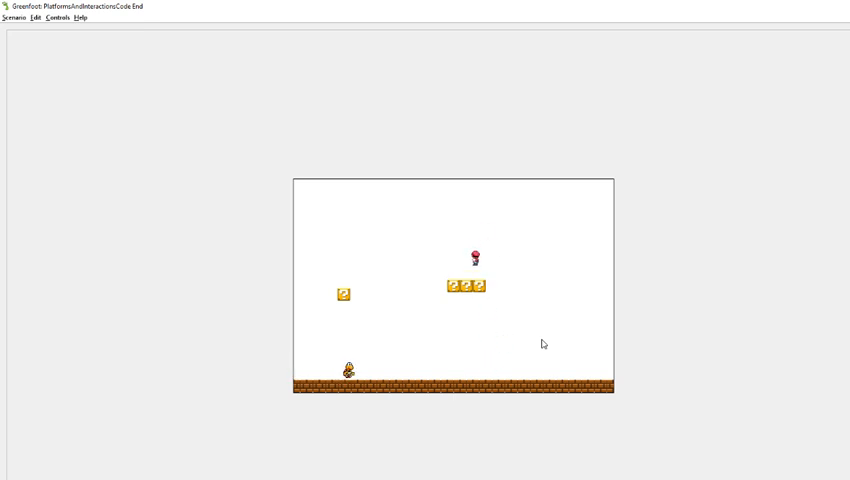
{"action": "key", "text": "Right"}
{"action": "key", "text": "Left"}
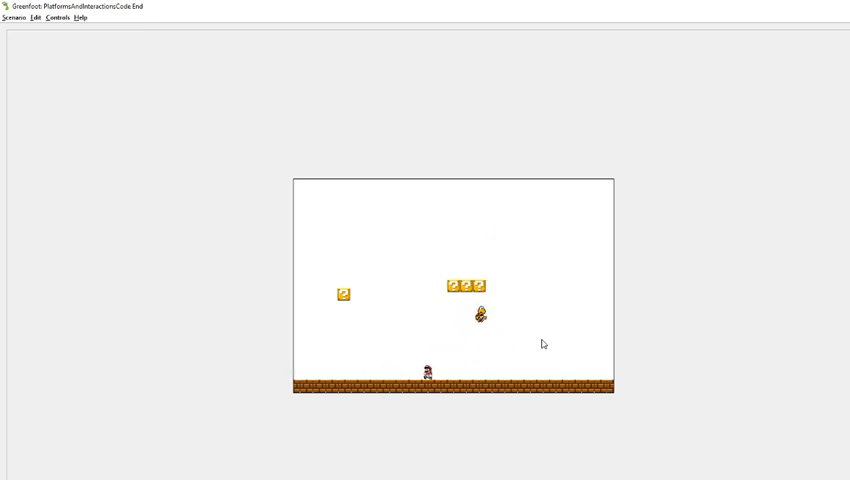
{"action": "key", "text": "Up"}
{"action": "key", "text": "Left"}
{"action": "key", "text": "Up"}
{"action": "key", "text": "Right"}
{"action": "key", "text": "Left"}
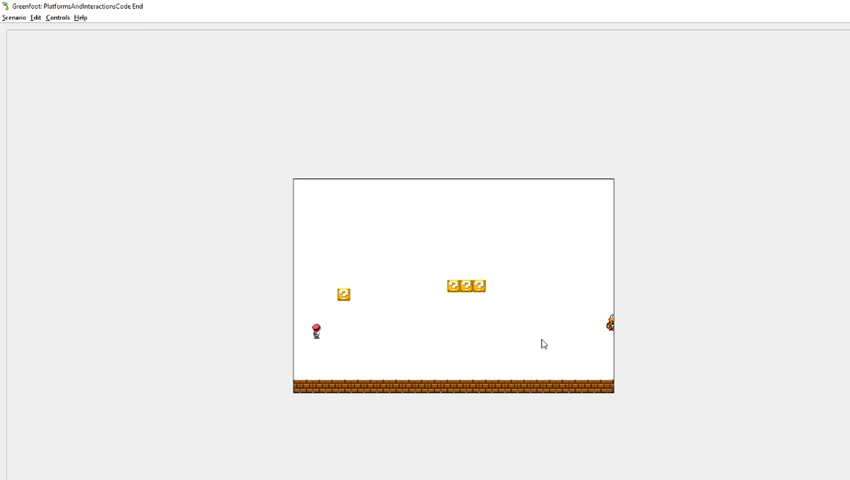
{"action": "key", "text": "Up"}
{"action": "key", "text": "Right"}
Step: Jump on the Koopa to turn it into a sliding shell, then move Mario far left
{"action": "key", "text": "Up"}
{"action": "key", "text": "Left"}
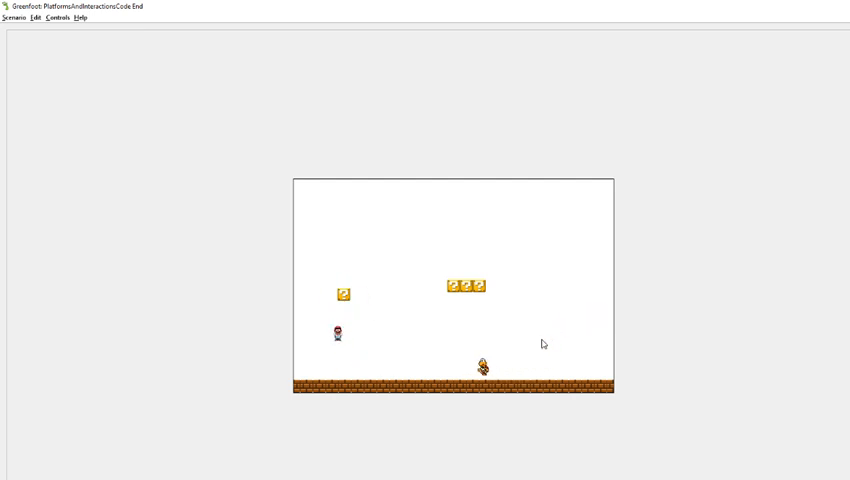
{"action": "key", "text": "Up"}
{"action": "key", "text": "Right"}
{"action": "key", "text": "Up"}
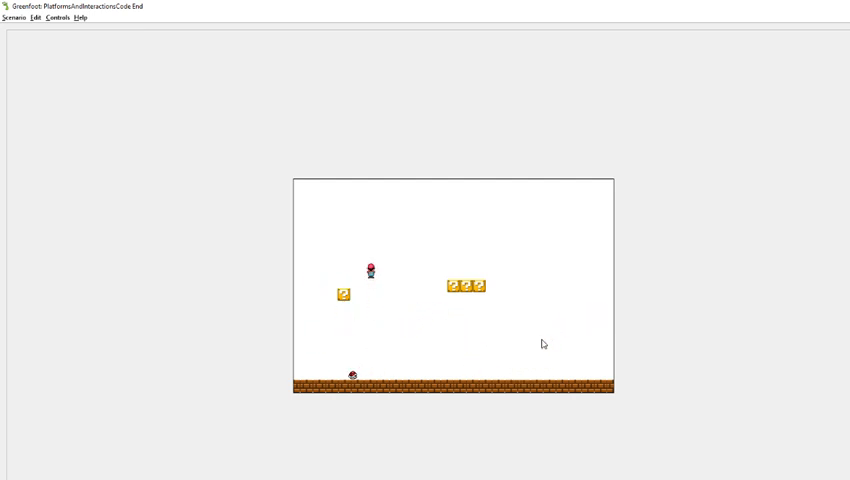
{"action": "key", "text": "Left"}
{"action": "key", "text": "Up"}
{"action": "key", "text": "Right"}
{"action": "key", "text": "Up"}
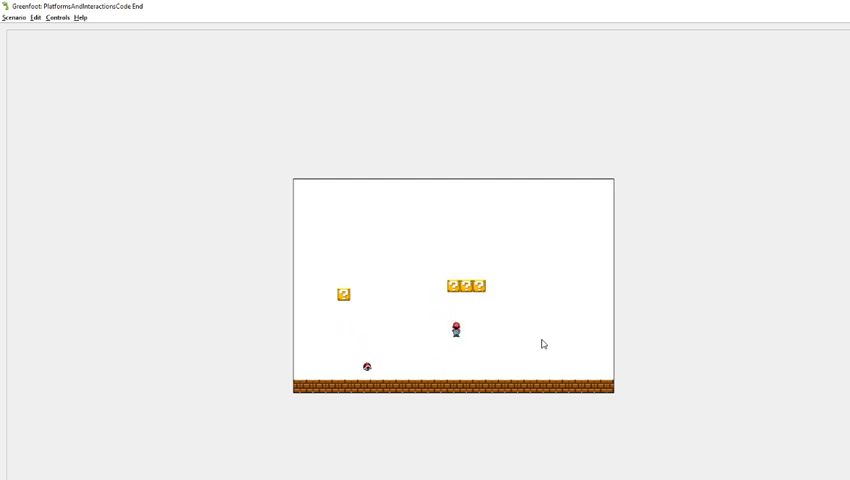
{"action": "key", "text": "Left"}
{"action": "key", "text": "Left"}
{"action": "key", "text": "Right"}
{"action": "key", "text": "Up"}
{"action": "key", "text": "Left"}
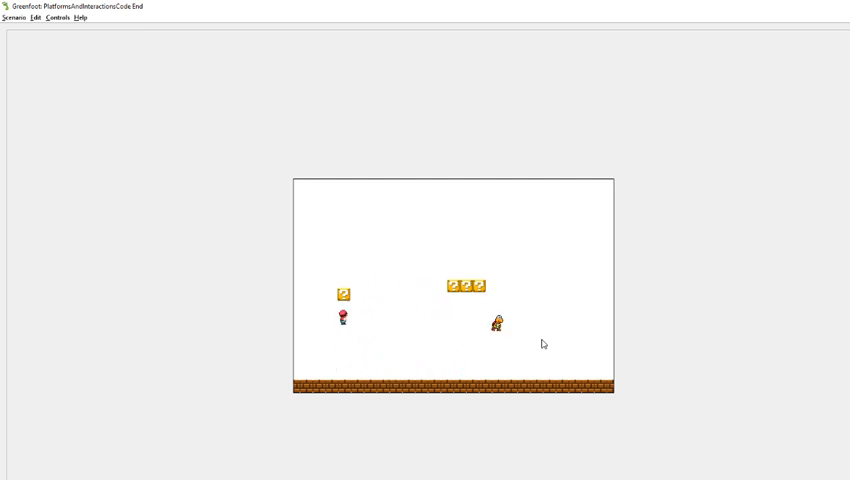
Step: Jump Mario onto the question blocks, drop down, and jump back onto them
{"action": "key", "text": "Up"}
{"action": "key", "text": "Right"}
{"action": "key", "text": "Up"}
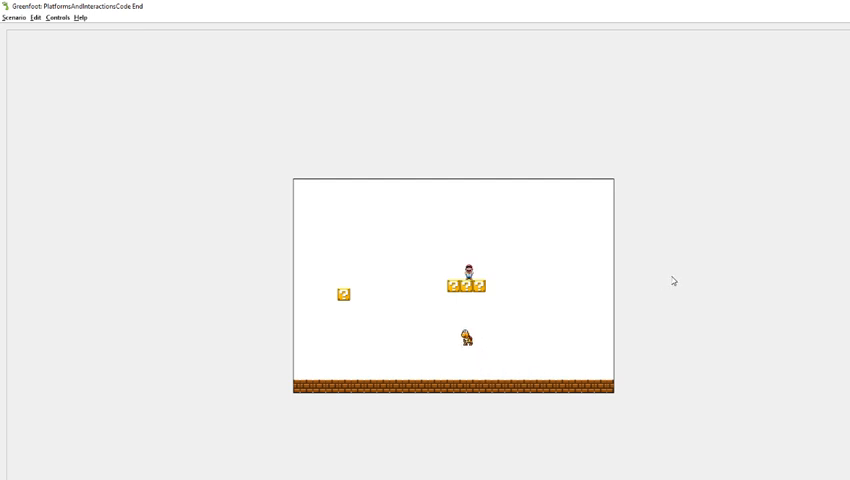
{"action": "key", "text": "Left"}
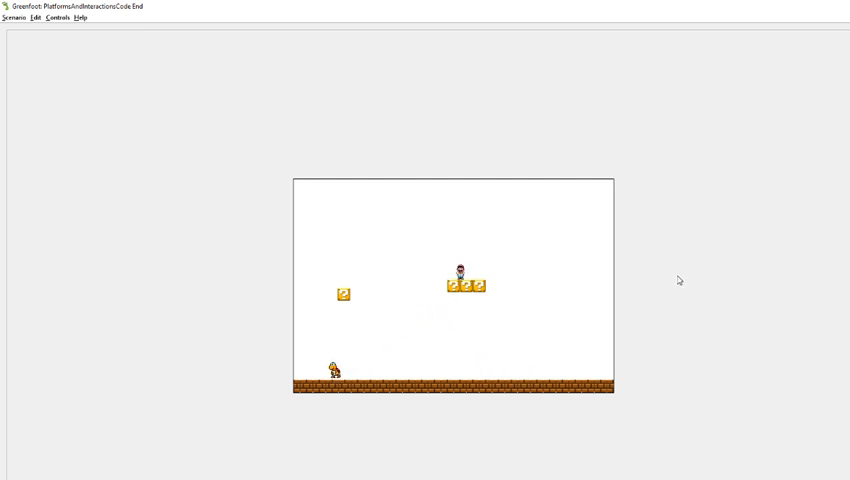
{"action": "key", "text": "Left"}
{"action": "key", "text": "Up"}
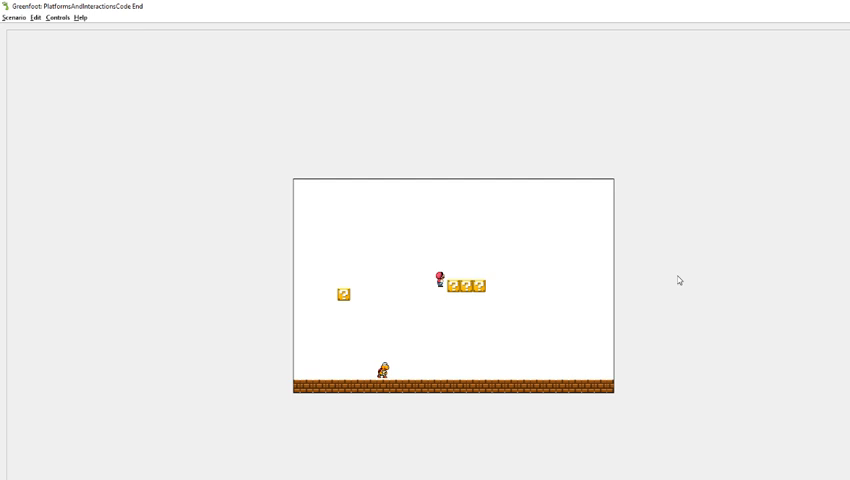
{"action": "key", "text": "Left"}
{"action": "key", "text": "Up"}
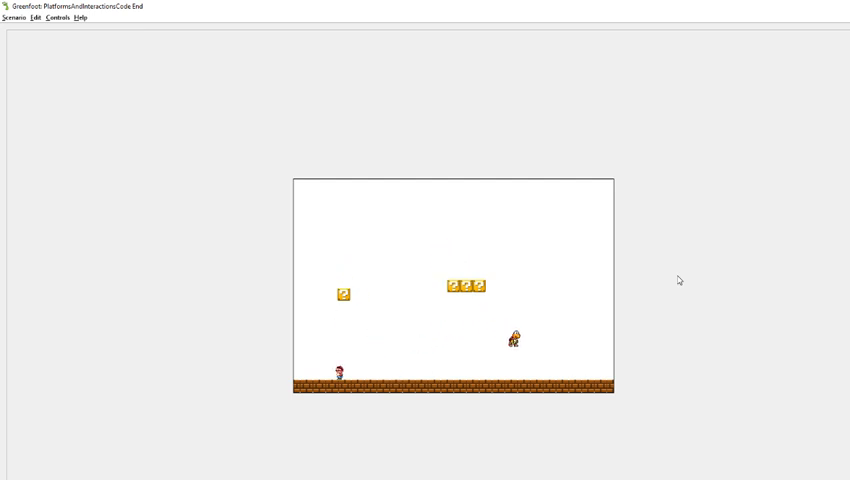
{"action": "key", "text": "Right"}
{"action": "key", "text": "Up"}
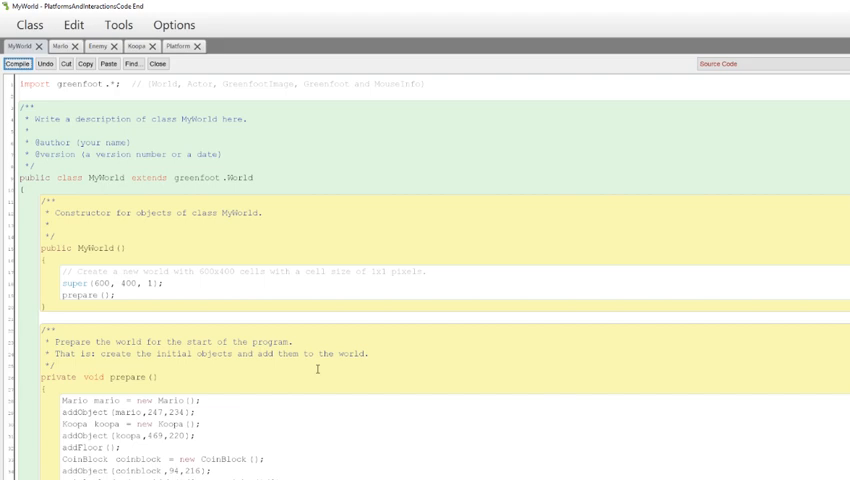
{"action": "scroll", "coordinate": [300, 360], "scroll_direction": "down", "scroll_amount": 2}
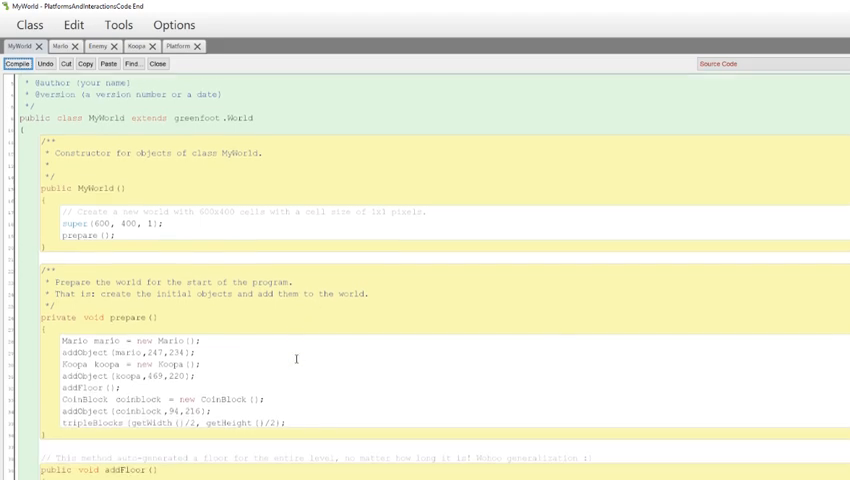
{"action": "scroll", "coordinate": [296, 357], "scroll_direction": "down", "scroll_amount": 2}
Step: Highlight MyWorld's constructor, the Mario, Koopa and addFloor lines, then enlarge the editor full-screen
{"action": "left_click_drag", "start_coordinate": [128, 184], "coordinate": [32, 137]}
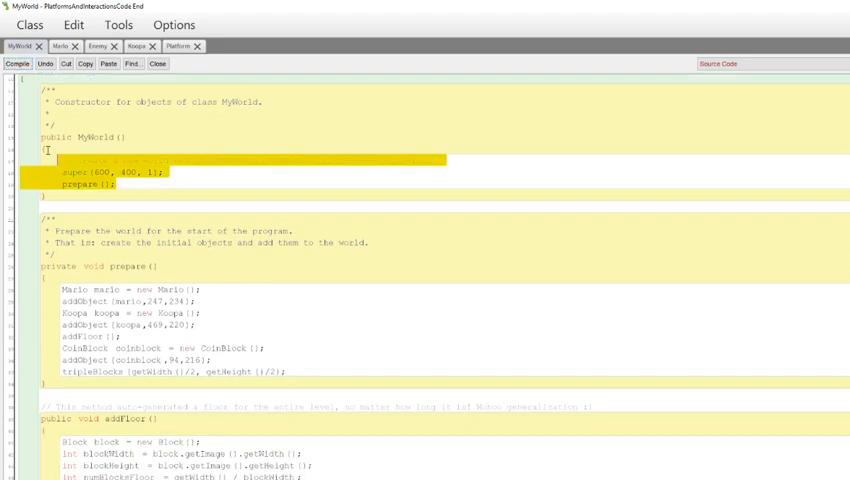
{"action": "left_click", "coordinate": [143, 172]}
{"action": "scroll", "coordinate": [191, 198], "scroll_direction": "down", "scroll_amount": 2}
{"action": "scroll", "coordinate": [222, 228], "scroll_direction": "down", "scroll_amount": 2}
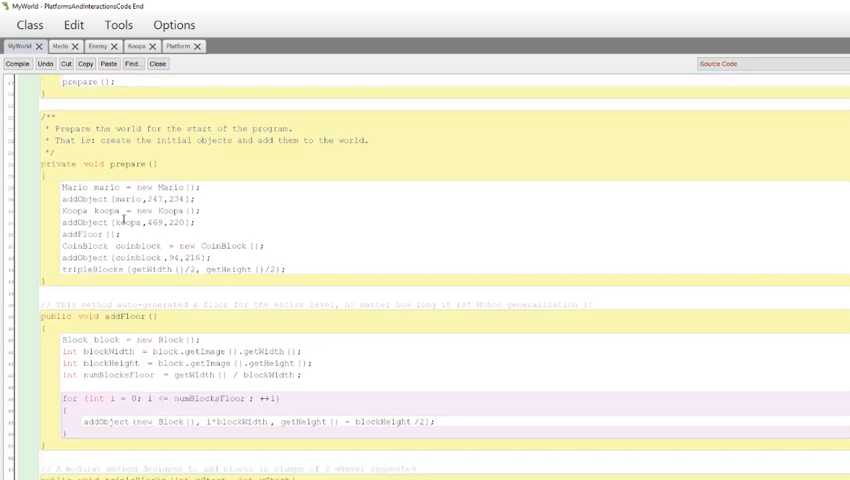
{"action": "left_click_drag", "start_coordinate": [61, 187], "coordinate": [211, 198]}
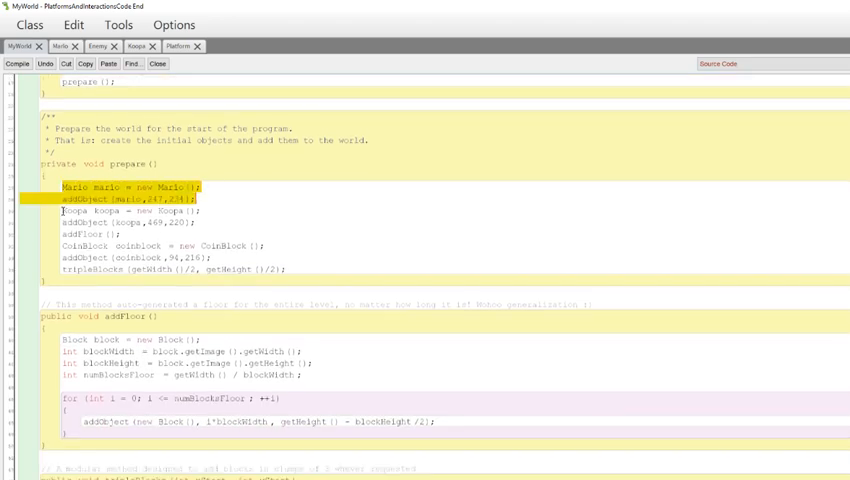
{"action": "mouse_move", "coordinate": [62, 211]}
{"action": "left_mouse_down"}
{"action": "mouse_move", "coordinate": [203, 212]}
{"action": "mouse_move", "coordinate": [207, 222]}
{"action": "left_mouse_up"}
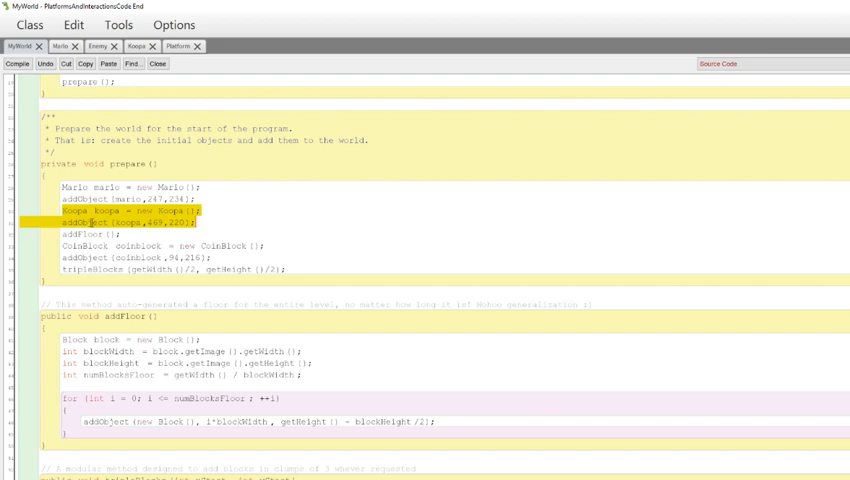
{"action": "left_click_drag", "start_coordinate": [62, 234], "coordinate": [130, 234]}
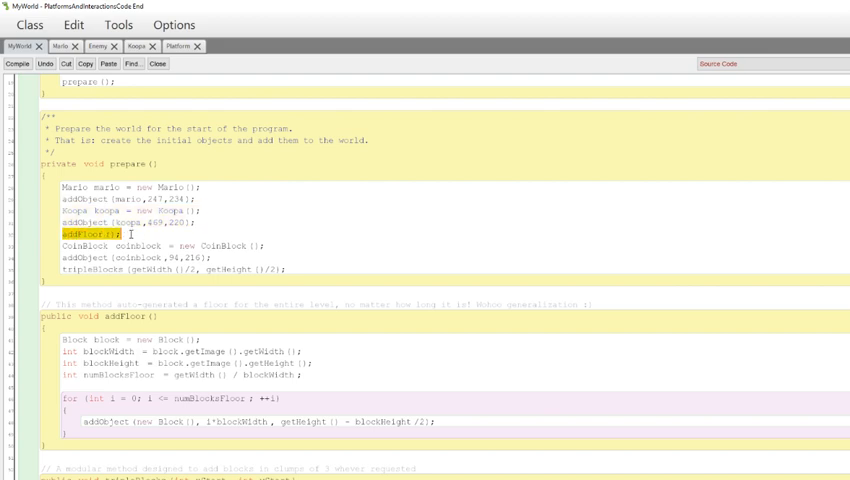
{"action": "scroll", "coordinate": [135, 235], "scroll_direction": "down", "scroll_amount": 1}
{"action": "scroll", "coordinate": [145, 234], "scroll_direction": "down", "scroll_amount": 1}
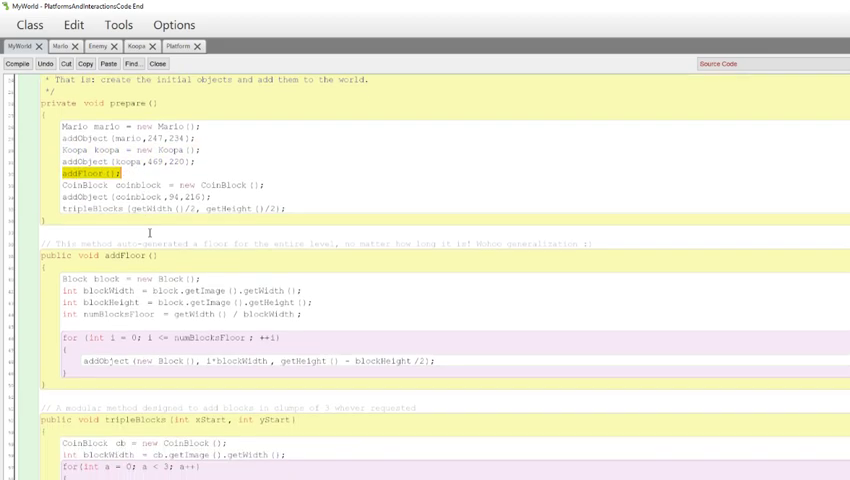
{"action": "left_click", "coordinate": [42, 257]}
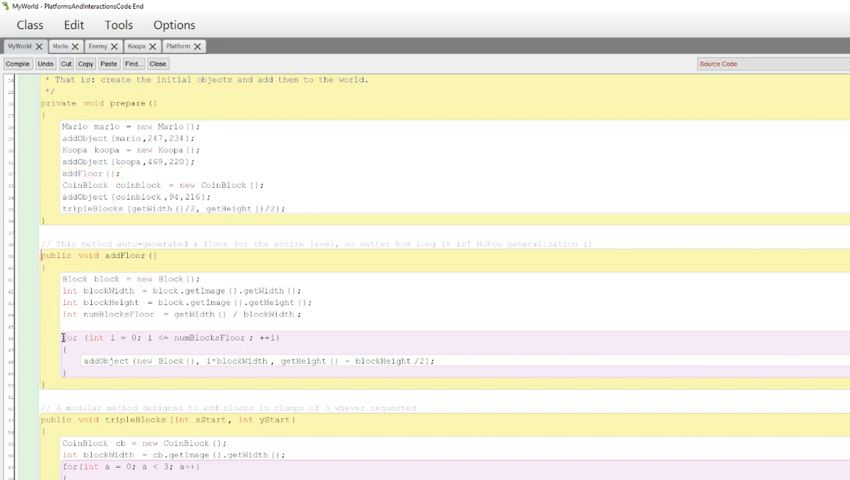
{"action": "left_click_drag", "start_coordinate": [62, 338], "coordinate": [287, 336]}
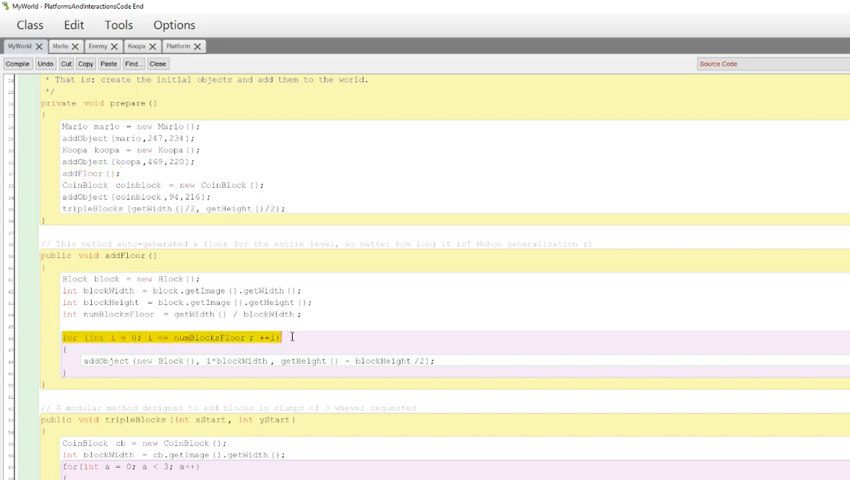
{"action": "left_click", "coordinate": [124, 337]}
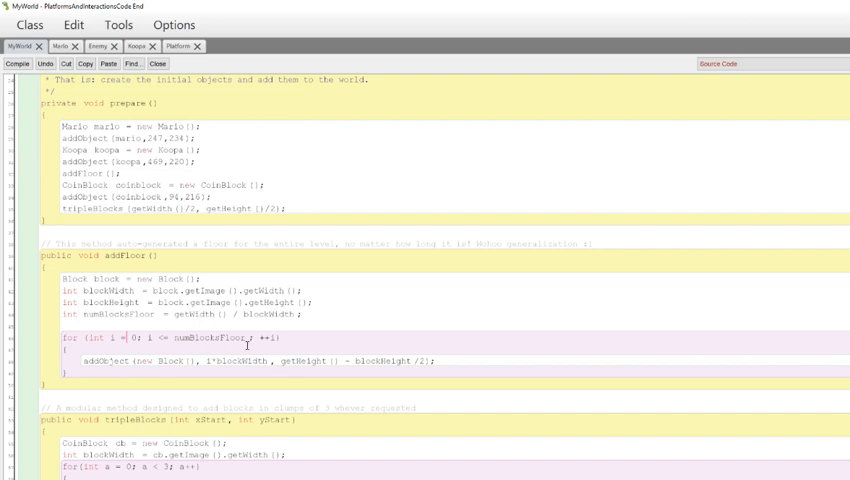
{"action": "scroll", "coordinate": [313, 326], "scroll_direction": "up", "scroll_amount": 2}
{"action": "mouse_move", "coordinate": [335, 12]}
{"action": "left_mouse_down"}
{"action": "mouse_move", "coordinate": [362, 452]}
{"action": "mouse_move", "coordinate": [353, 145]}
{"action": "left_mouse_up"}
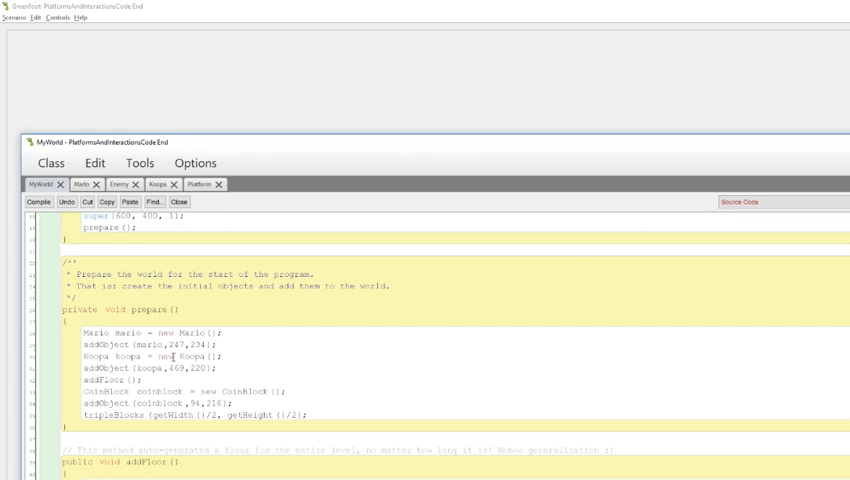
{"action": "scroll", "coordinate": [173, 356], "scroll_direction": "up", "scroll_amount": 2}
{"action": "scroll", "coordinate": [233, 347], "scroll_direction": "up", "scroll_amount": 1}
{"action": "left_click_drag", "start_coordinate": [291, 146], "coordinate": [287, 9]}
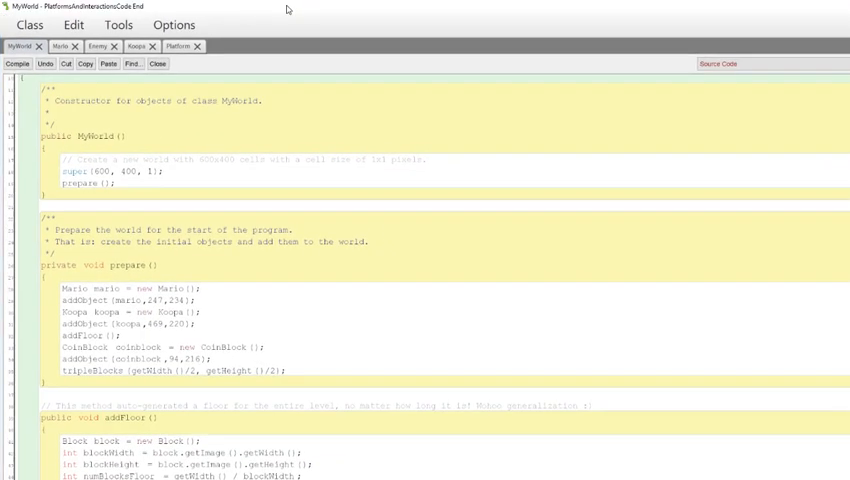
Step: Change the world width in super() from 600 to 1200 and view the wider world
{"action": "left_click", "coordinate": [99, 171]}
{"action": "key", "text": "BackSpace"}
{"action": "type", "text": "12"}
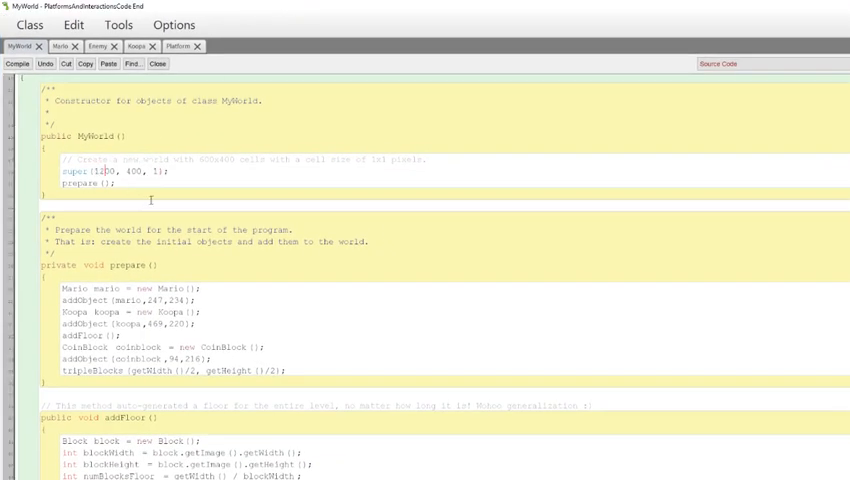
{"action": "left_click_drag", "start_coordinate": [296, 12], "coordinate": [368, 245]}
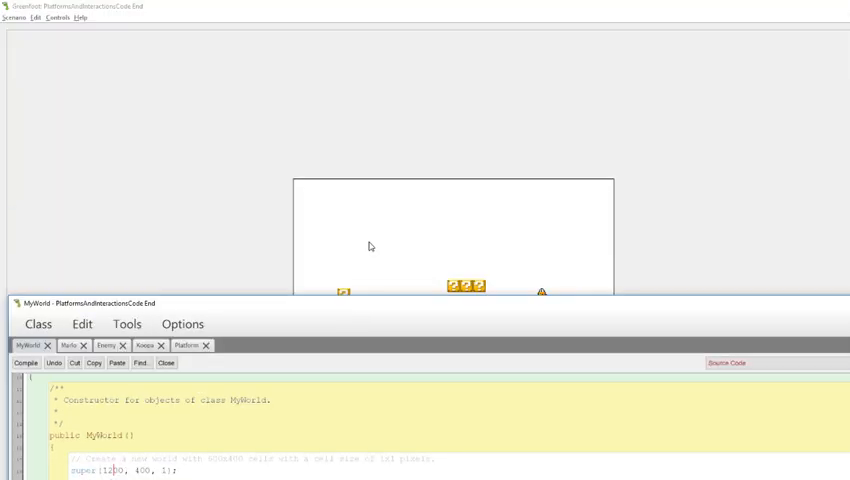
{"action": "left_click", "coordinate": [368, 245]}
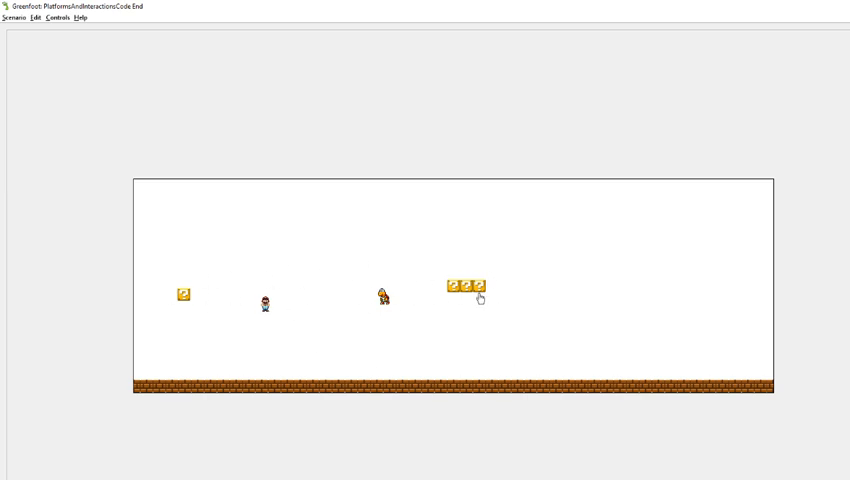
{"action": "key", "text": "alt+Tab"}
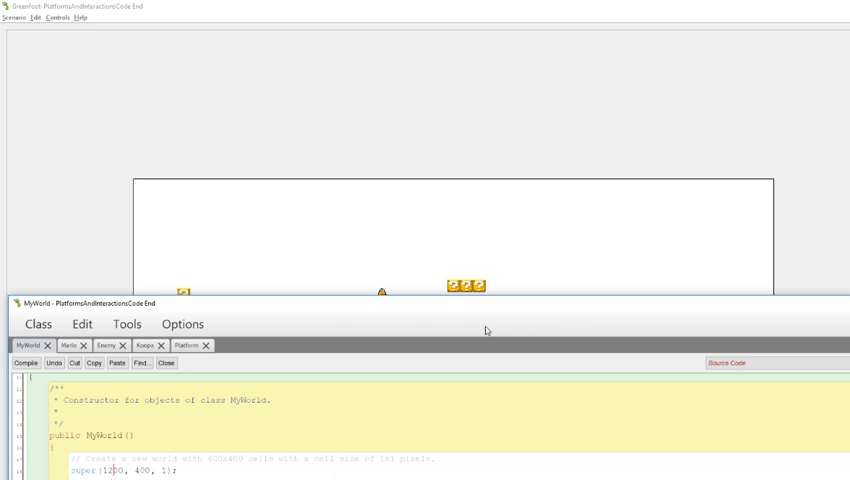
{"action": "left_click_drag", "start_coordinate": [316, 312], "coordinate": [318, 14]}
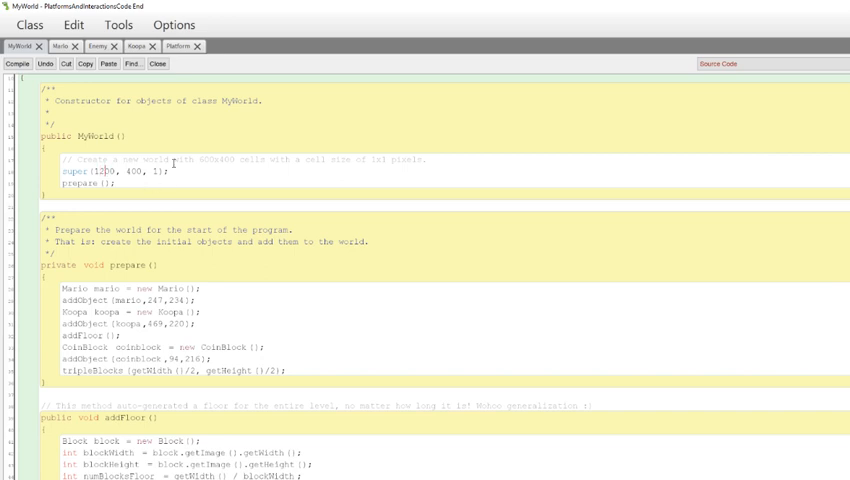
{"action": "type", "text": "0"}
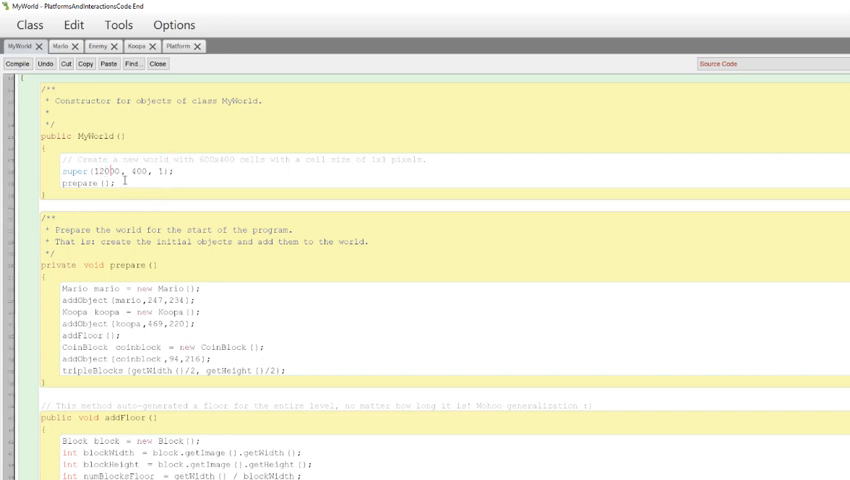
Step: Stretch the width to super(12000, 400, 1) and walk Mario right across the longer level
{"action": "left_click", "coordinate": [125, 180]}
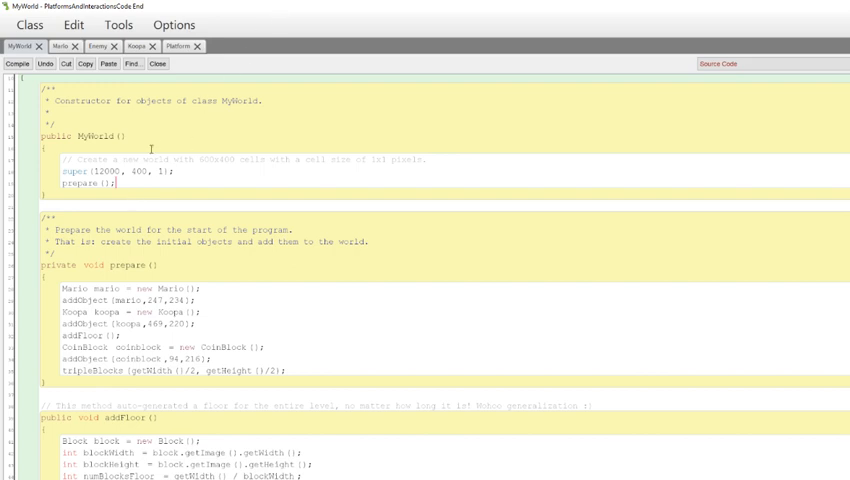
{"action": "left_click_drag", "start_coordinate": [221, 5], "coordinate": [340, 156]}
{"action": "left_click", "coordinate": [351, 322]}
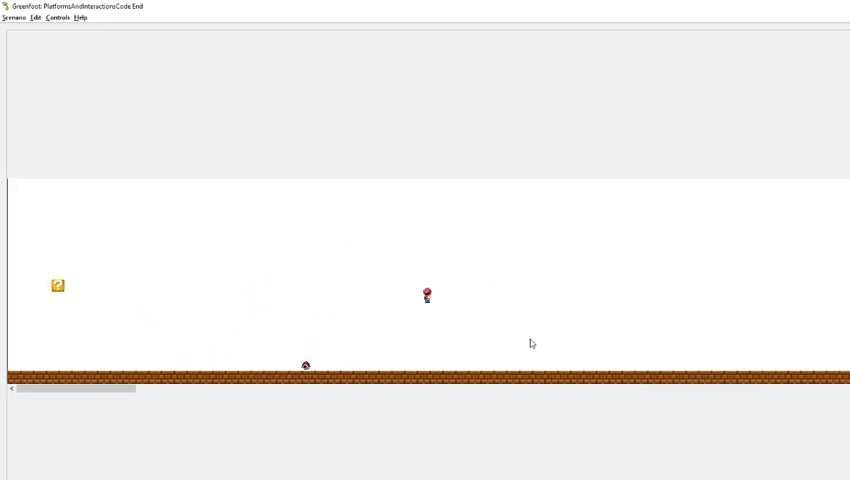
{"action": "key", "text": "Up"}
{"action": "key", "text": "Up"}
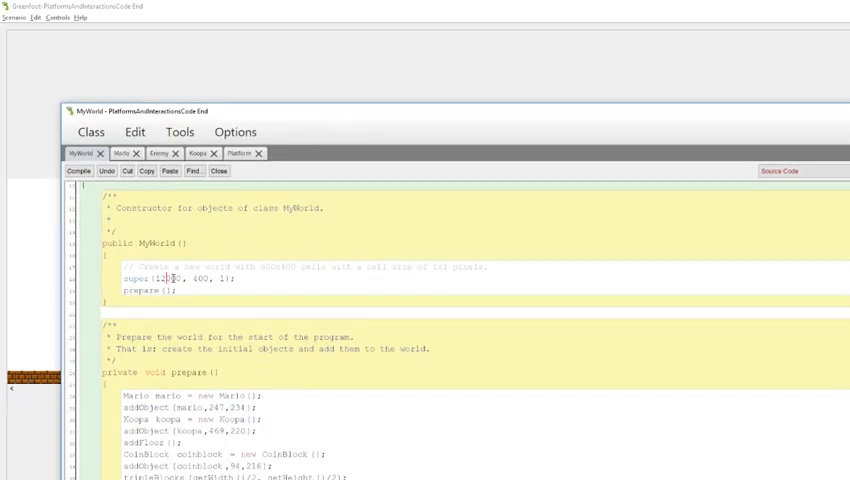
Step: Set the world width back to 600 and walk Mario toward the Koopa
{"action": "left_click", "coordinate": [167, 279]}
{"action": "key", "text": "BackSpace"}
{"action": "key", "text": "BackSpace"}
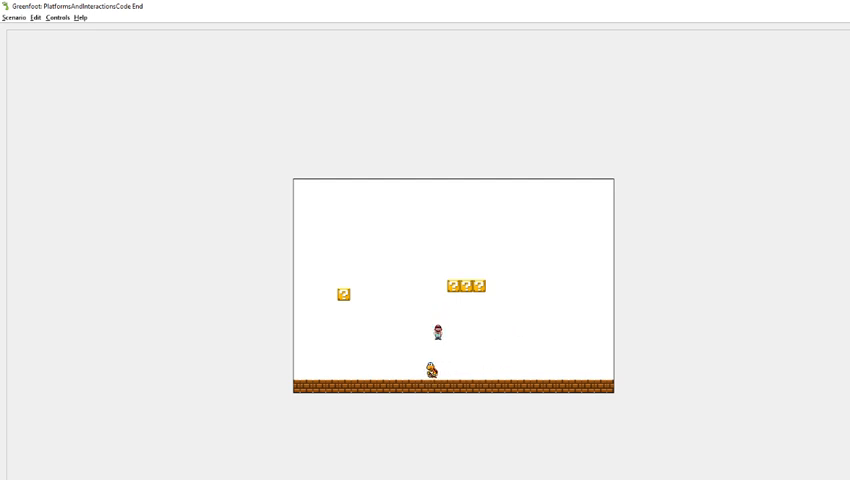
{"action": "key", "text": "Right"}
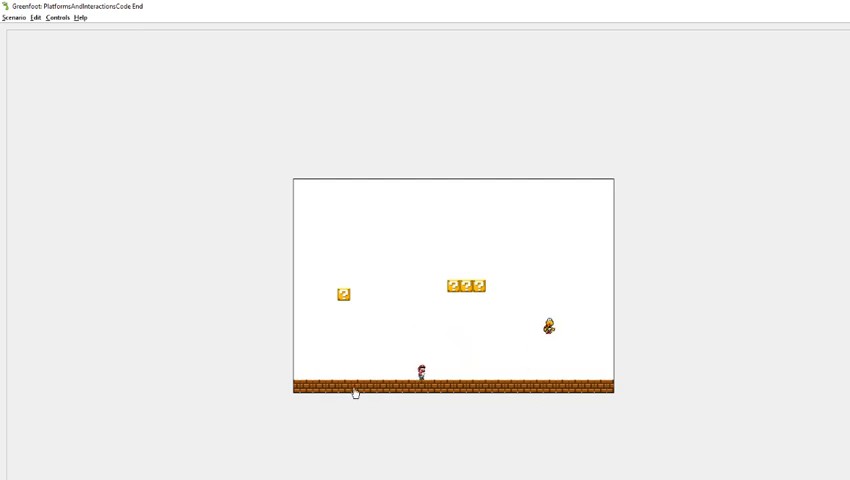
{"action": "key", "text": "Right"}
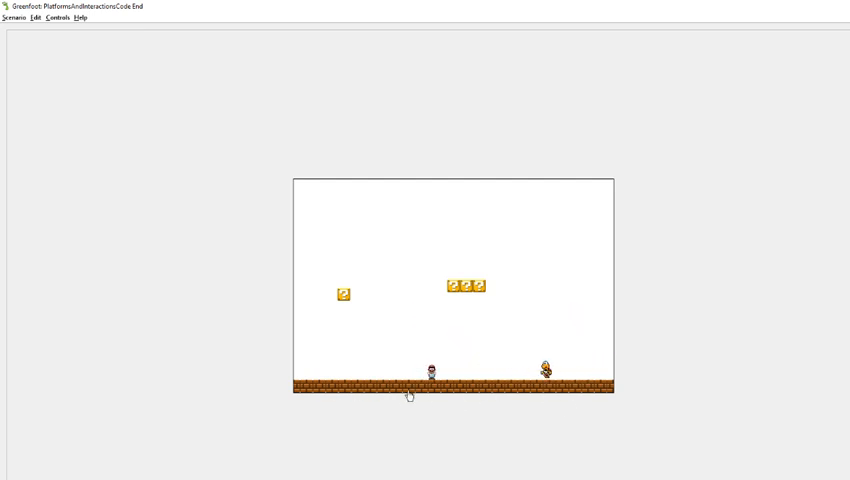
{"action": "key", "text": "Left"}
{"action": "key", "text": "Right"}
Step: Jump on the Koopa to stomp it into a shell and keep Mario moving around it
{"action": "key", "text": "Left"}
{"action": "key", "text": "Up"}
{"action": "key", "text": "Right"}
{"action": "key", "text": "Right"}
{"action": "key", "text": "Up"}
{"action": "key", "text": "Left"}
{"action": "key", "text": "Up"}
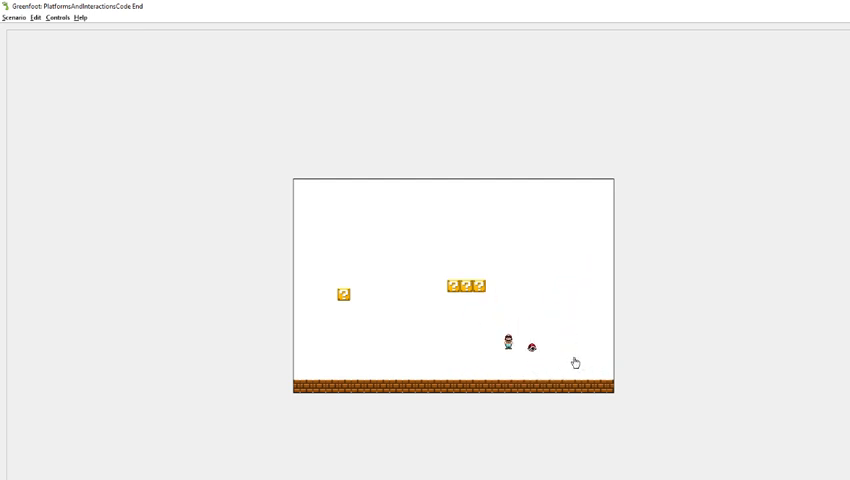
{"action": "key", "text": "Left"}
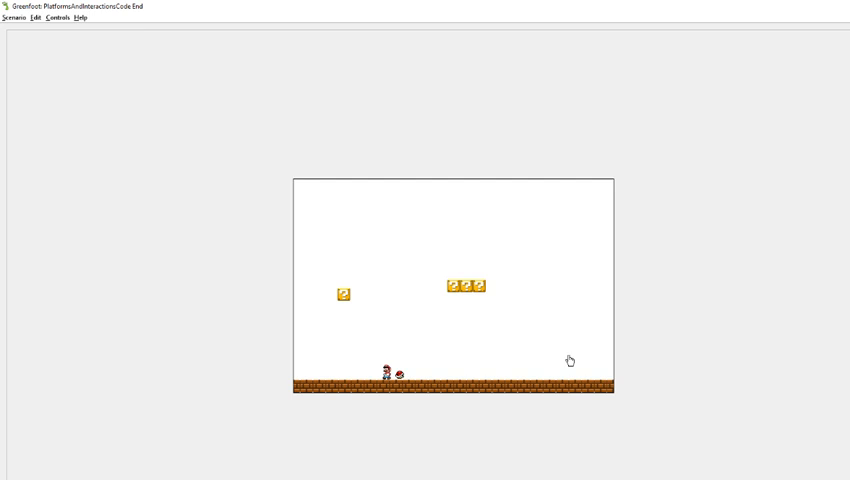
{"action": "key", "text": "Up"}
{"action": "key", "text": "Right"}
{"action": "key", "text": "Left"}
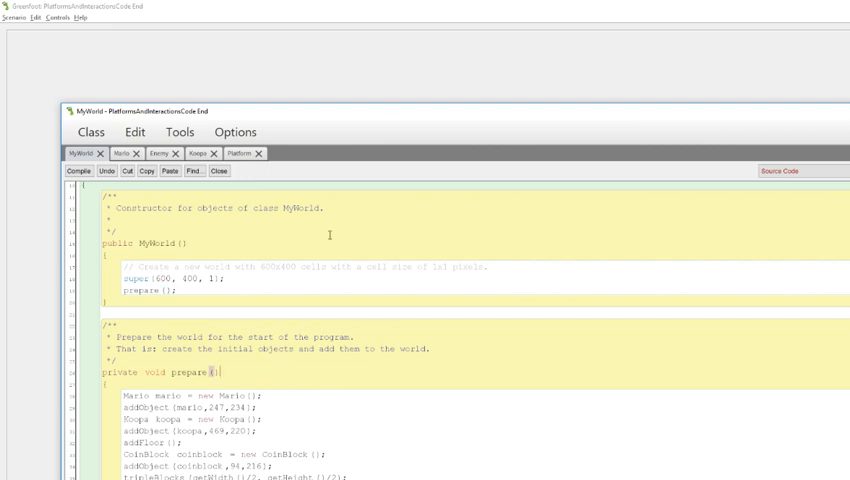
{"action": "double_click", "coordinate": [398, 124]}
{"action": "scroll", "coordinate": [317, 326], "scroll_direction": "down", "scroll_amount": 1}
{"action": "scroll", "coordinate": [245, 377], "scroll_direction": "down", "scroll_amount": 4}
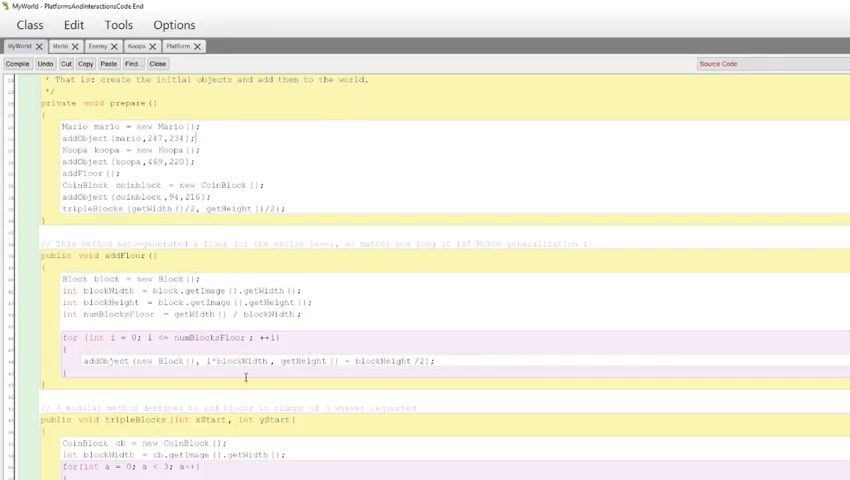
{"action": "left_click_drag", "start_coordinate": [82, 421], "coordinate": [40, 432]}
{"action": "left_click", "coordinate": [355, 419]}
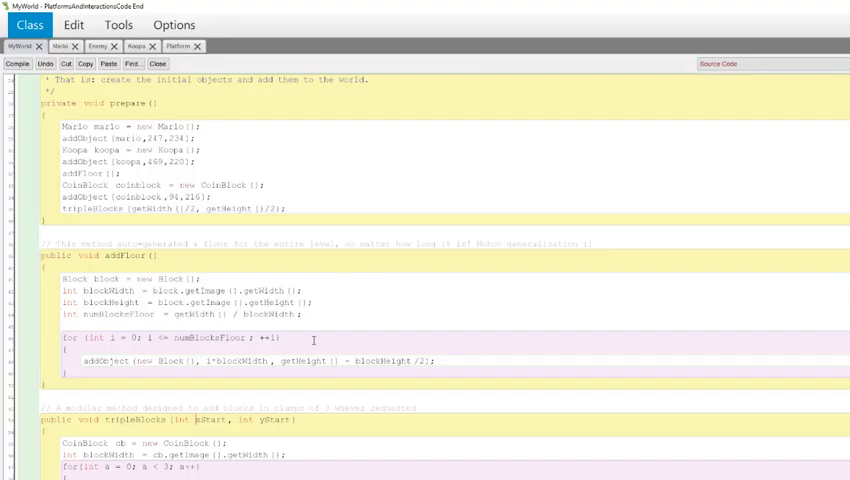
{"action": "left_click", "coordinate": [304, 392]}
{"action": "left_click", "coordinate": [60, 46]}
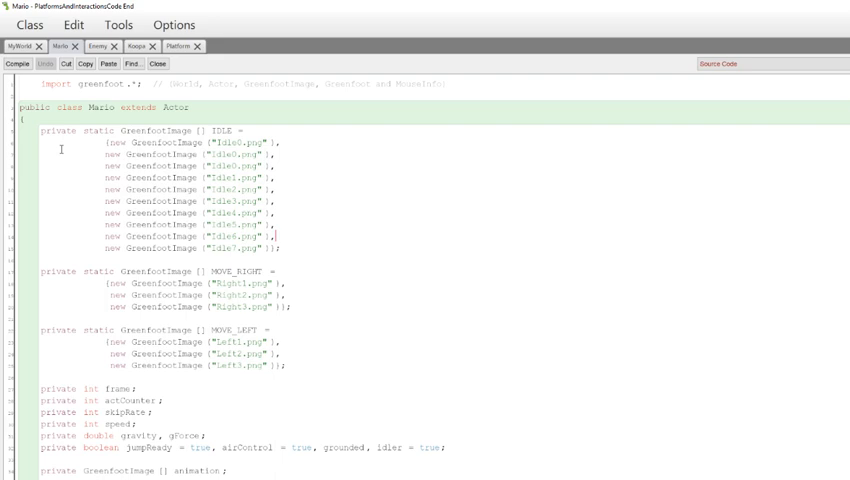
{"action": "left_click_drag", "start_coordinate": [55, 132], "coordinate": [294, 362]}
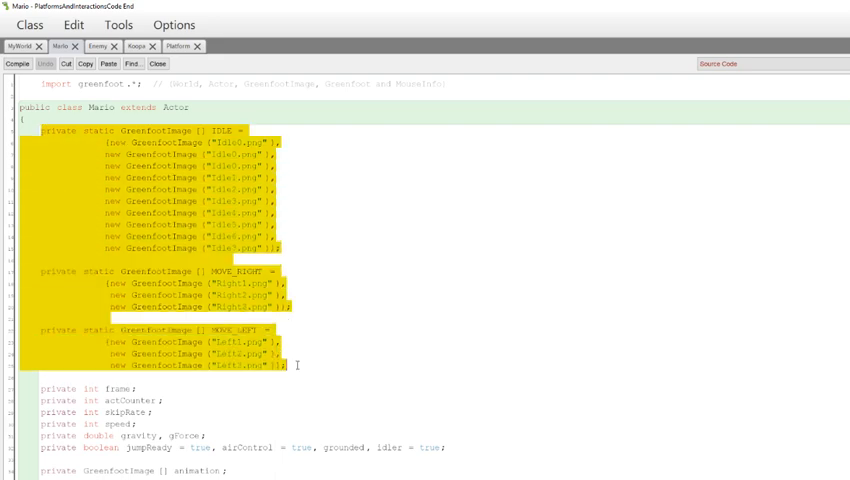
{"action": "left_click", "coordinate": [312, 365]}
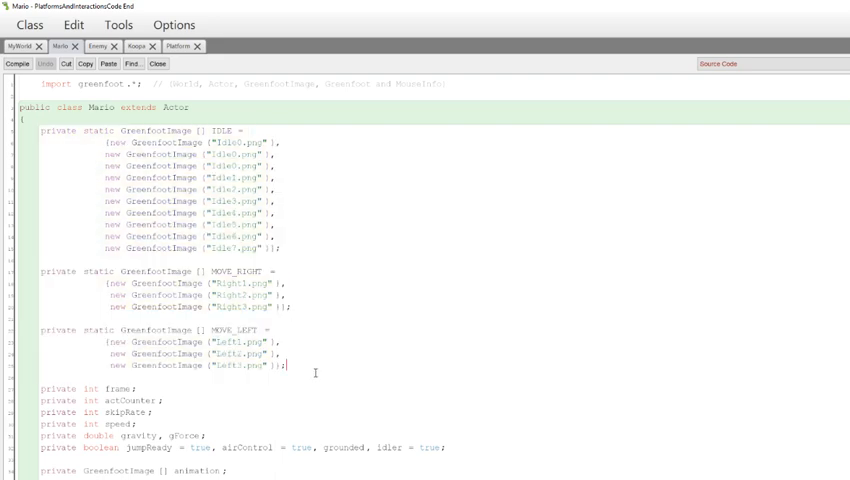
{"action": "left_click_drag", "start_coordinate": [254, 477], "coordinate": [67, 388]}
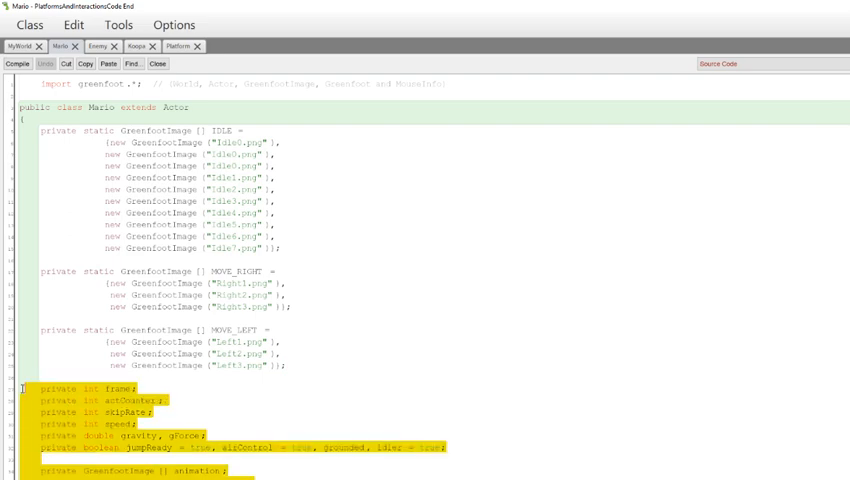
{"action": "scroll", "coordinate": [371, 358], "scroll_direction": "down", "scroll_amount": 2}
{"action": "scroll", "coordinate": [186, 338], "scroll_direction": "down", "scroll_amount": 1}
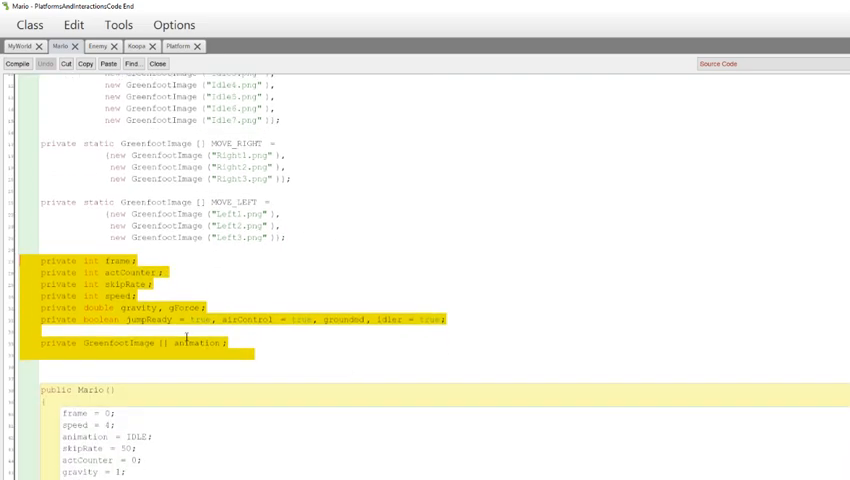
{"action": "left_click", "coordinate": [300, 343]}
{"action": "scroll", "coordinate": [301, 345], "scroll_direction": "down", "scroll_amount": 2}
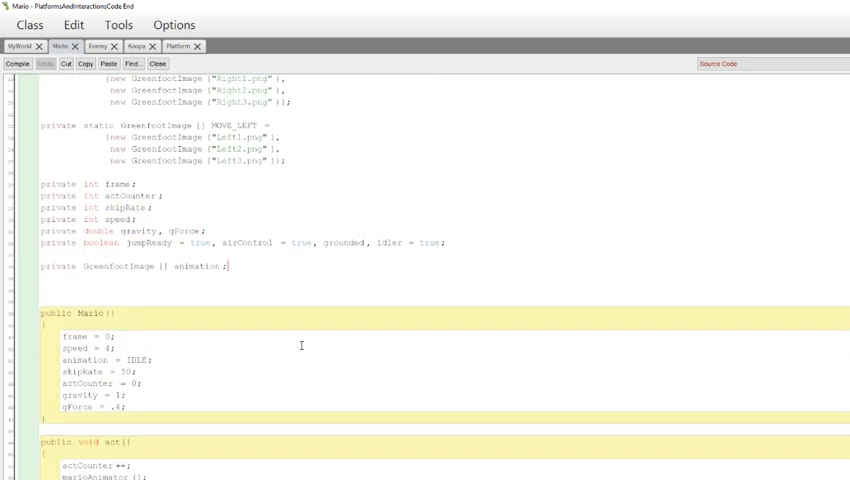
{"action": "scroll", "coordinate": [203, 393], "scroll_direction": "down", "scroll_amount": 2}
{"action": "scroll", "coordinate": [262, 393], "scroll_direction": "down", "scroll_amount": 1}
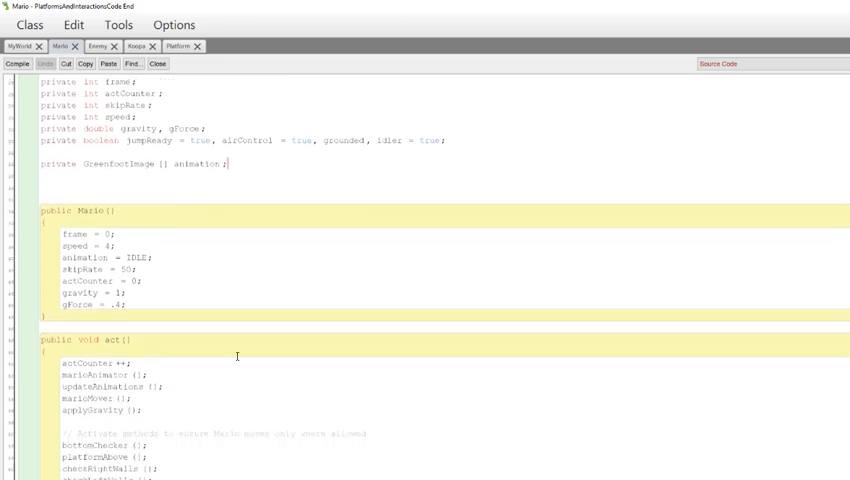
{"action": "scroll", "coordinate": [237, 356], "scroll_direction": "down", "scroll_amount": 1}
{"action": "left_click_drag", "start_coordinate": [173, 359], "coordinate": [20, 125]}
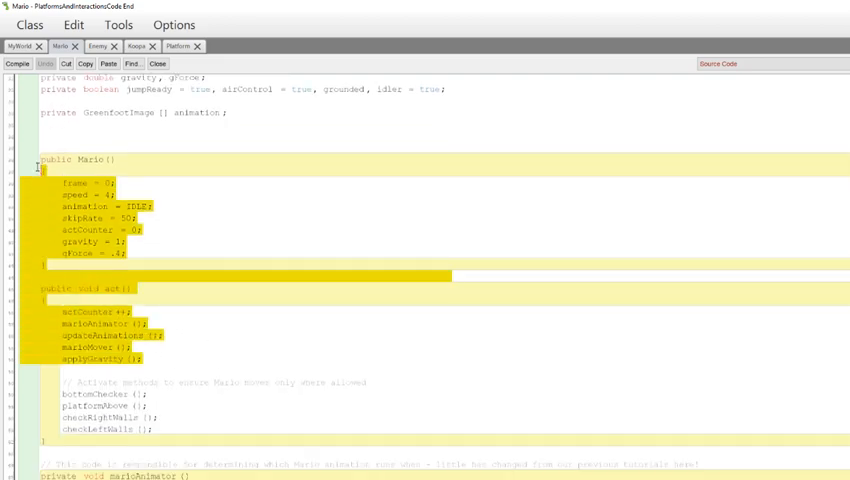
{"action": "left_click", "coordinate": [231, 196]}
{"action": "scroll", "coordinate": [261, 265], "scroll_direction": "down", "scroll_amount": 1}
{"action": "scroll", "coordinate": [265, 276], "scroll_direction": "down", "scroll_amount": 1}
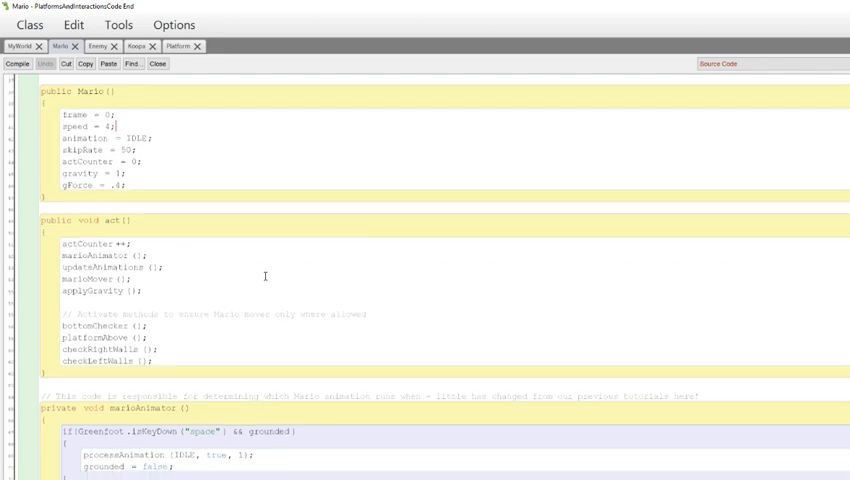
{"action": "scroll", "coordinate": [265, 276], "scroll_direction": "down", "scroll_amount": 1}
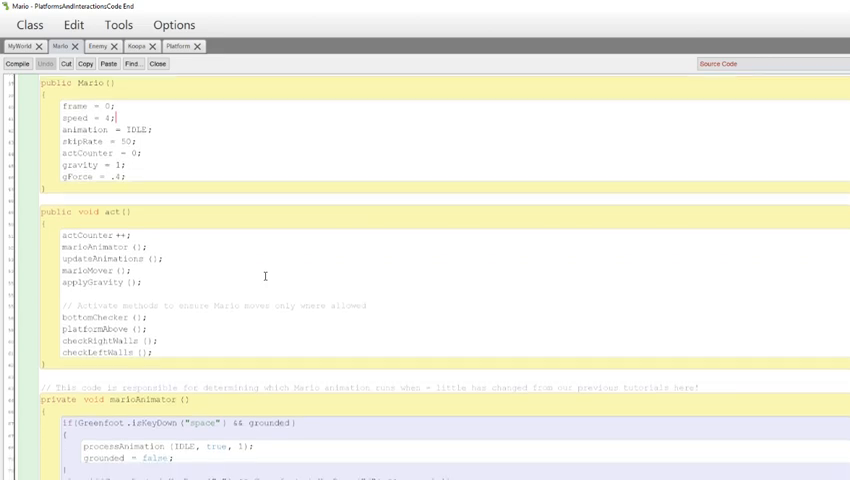
{"action": "scroll", "coordinate": [247, 218], "scroll_direction": "down", "scroll_amount": 1}
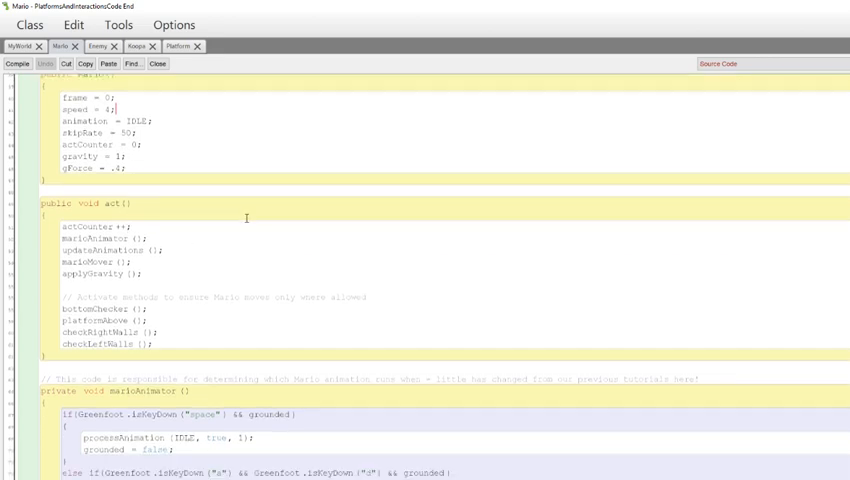
{"action": "scroll", "coordinate": [248, 219], "scroll_direction": "down", "scroll_amount": 1}
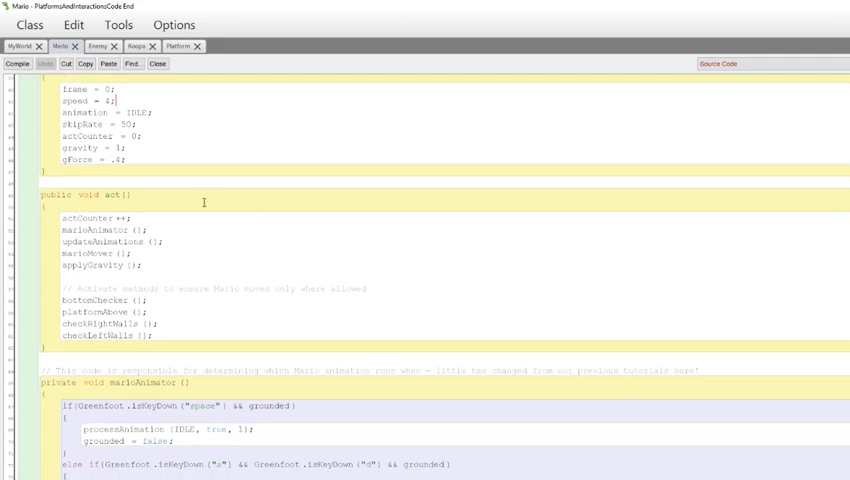
{"action": "scroll", "coordinate": [239, 270], "scroll_direction": "down", "scroll_amount": 3}
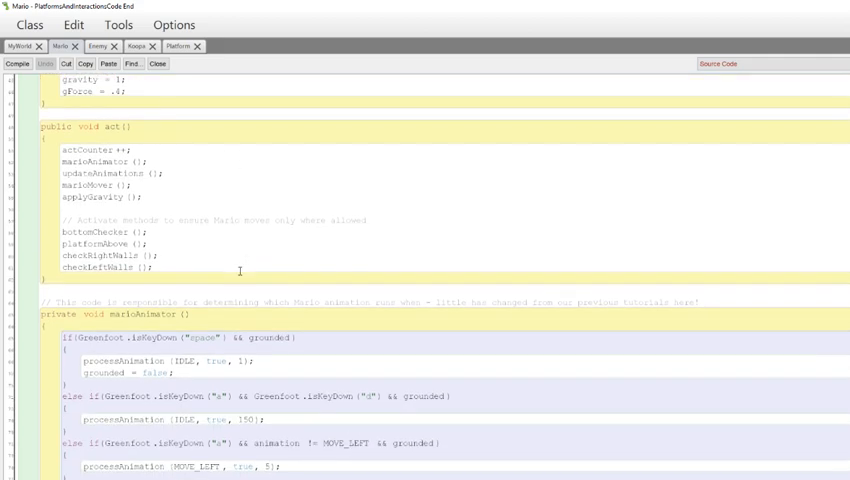
{"action": "left_click_drag", "start_coordinate": [170, 268], "coordinate": [18, 222]}
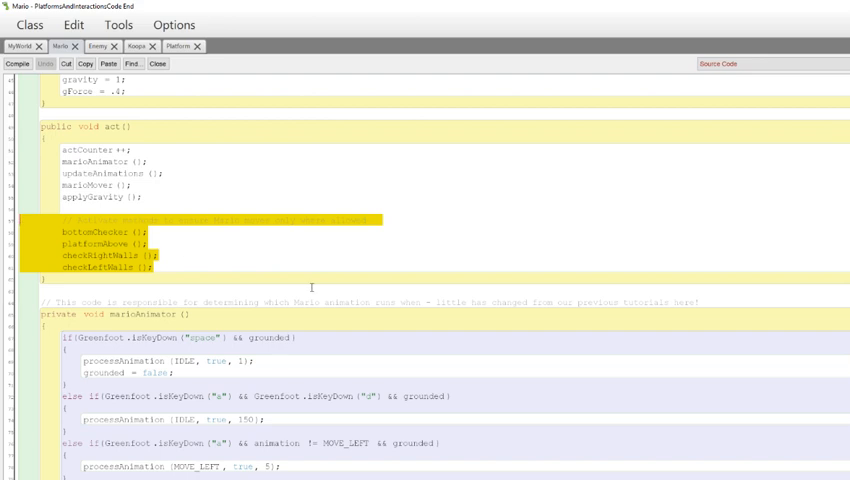
{"action": "left_click", "coordinate": [189, 268]}
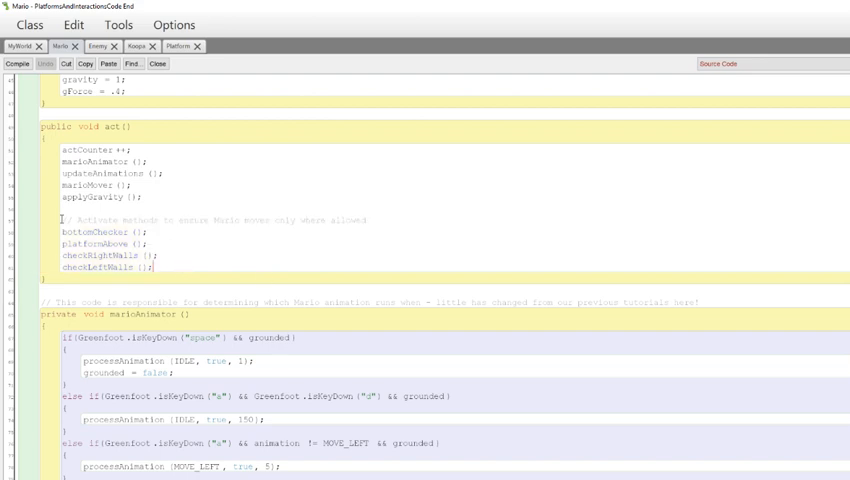
{"action": "left_click_drag", "start_coordinate": [63, 220], "coordinate": [367, 220]}
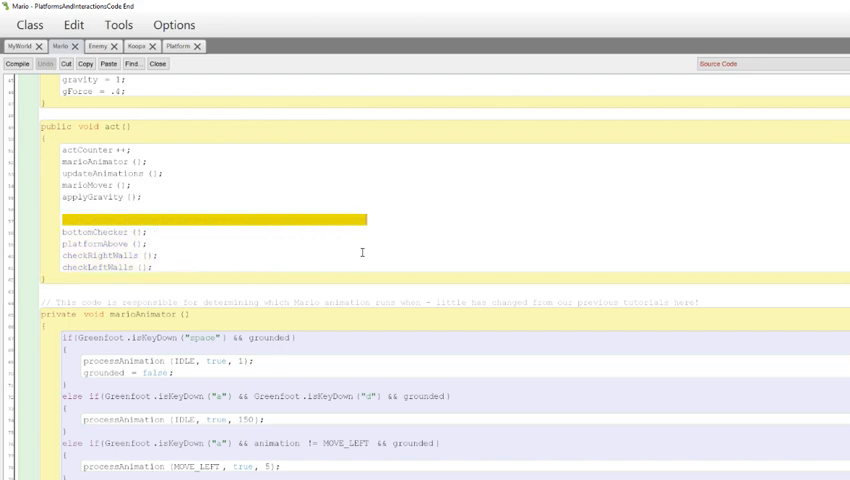
{"action": "left_click", "coordinate": [309, 253]}
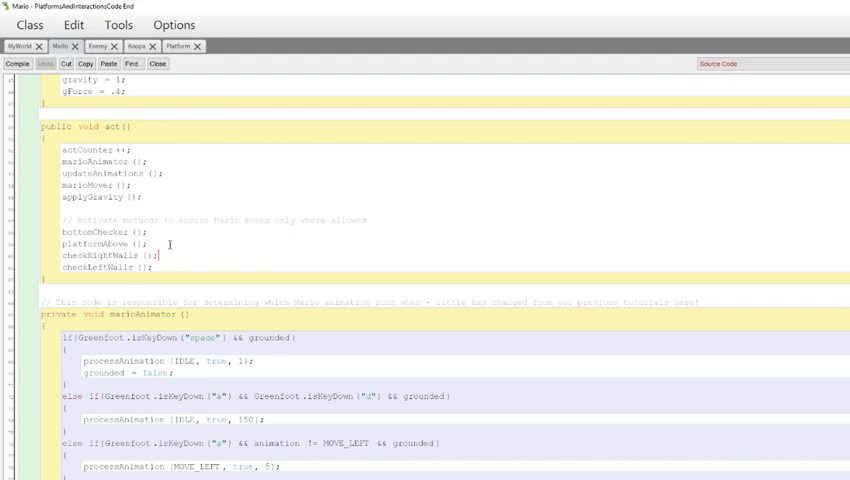
{"action": "scroll", "coordinate": [327, 246], "scroll_direction": "down", "scroll_amount": 3}
{"action": "scroll", "coordinate": [345, 298], "scroll_direction": "down", "scroll_amount": 3}
{"action": "scroll", "coordinate": [349, 322], "scroll_direction": "down", "scroll_amount": 3}
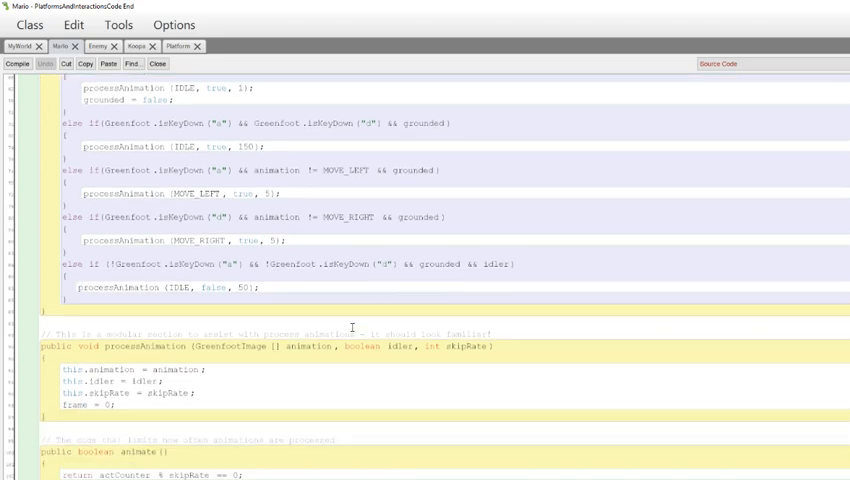
{"action": "scroll", "coordinate": [375, 345], "scroll_direction": "down", "scroll_amount": 3}
{"action": "scroll", "coordinate": [372, 374], "scroll_direction": "down", "scroll_amount": 2}
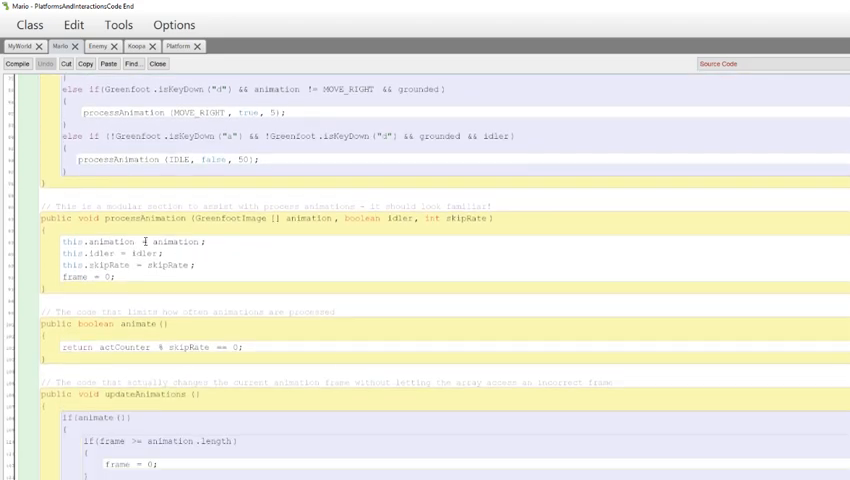
{"action": "scroll", "coordinate": [133, 350], "scroll_direction": "down", "scroll_amount": 5}
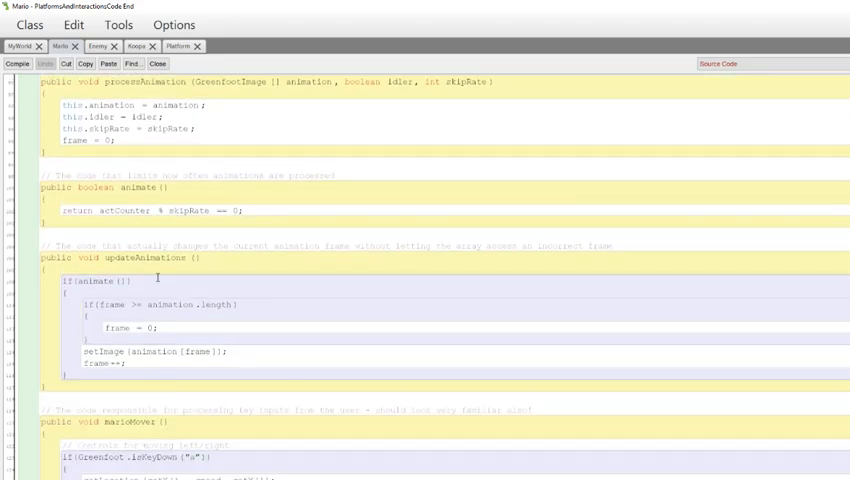
{"action": "scroll", "coordinate": [196, 341], "scroll_direction": "down", "scroll_amount": 2}
{"action": "scroll", "coordinate": [183, 355], "scroll_direction": "down", "scroll_amount": 4}
{"action": "scroll", "coordinate": [165, 389], "scroll_direction": "down", "scroll_amount": 3}
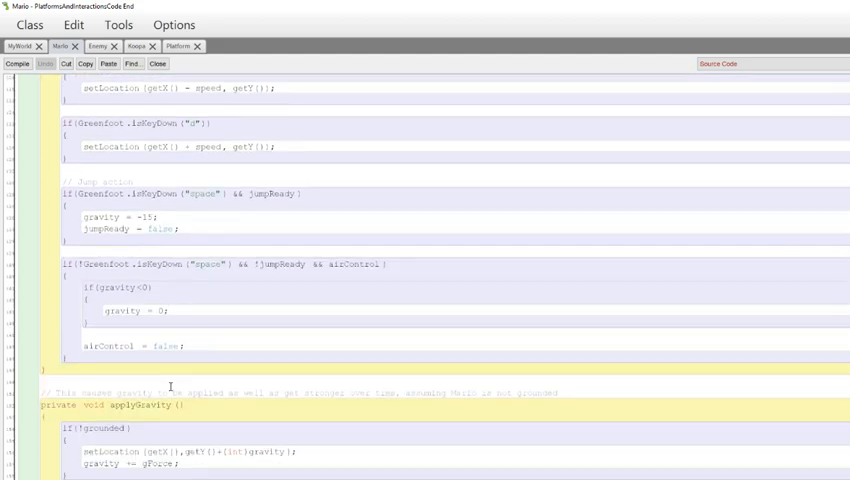
{"action": "scroll", "coordinate": [279, 289], "scroll_direction": "down", "scroll_amount": 3}
{"action": "scroll", "coordinate": [254, 309], "scroll_direction": "down", "scroll_amount": 1}
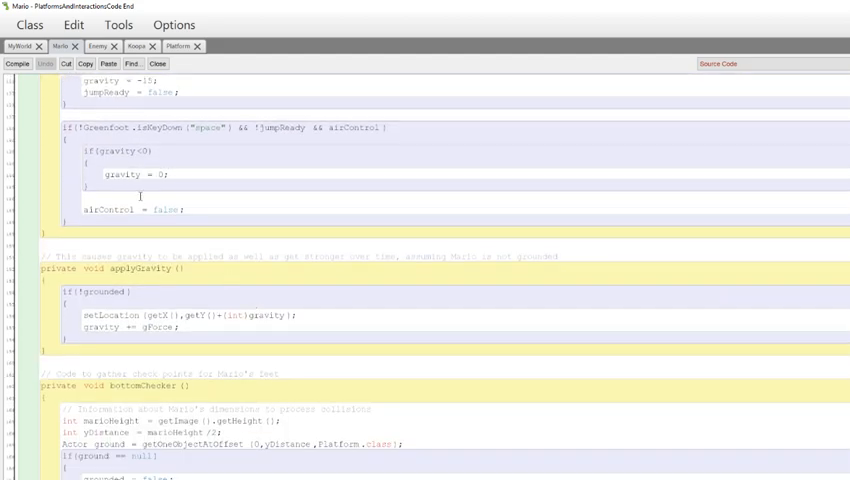
{"action": "scroll", "coordinate": [205, 267], "scroll_direction": "down", "scroll_amount": 2}
{"action": "scroll", "coordinate": [235, 286], "scroll_direction": "down", "scroll_amount": 1}
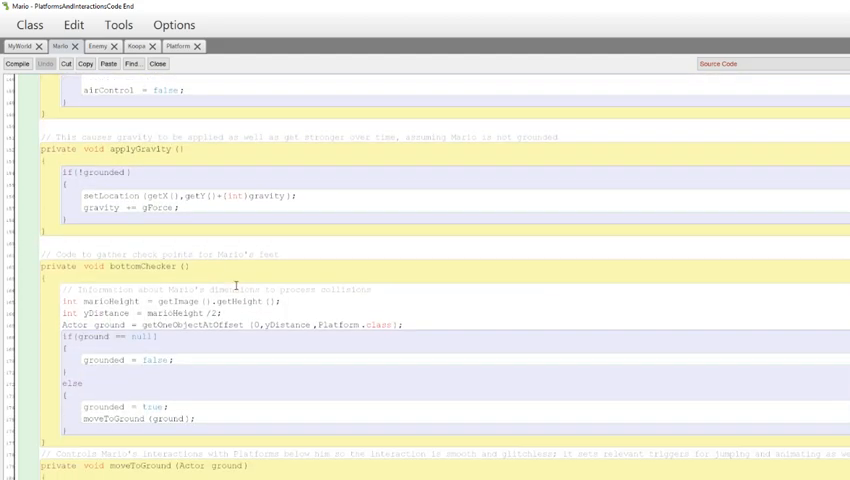
{"action": "scroll", "coordinate": [236, 289], "scroll_direction": "down", "scroll_amount": 1}
{"action": "scroll", "coordinate": [236, 289], "scroll_direction": "down", "scroll_amount": 1}
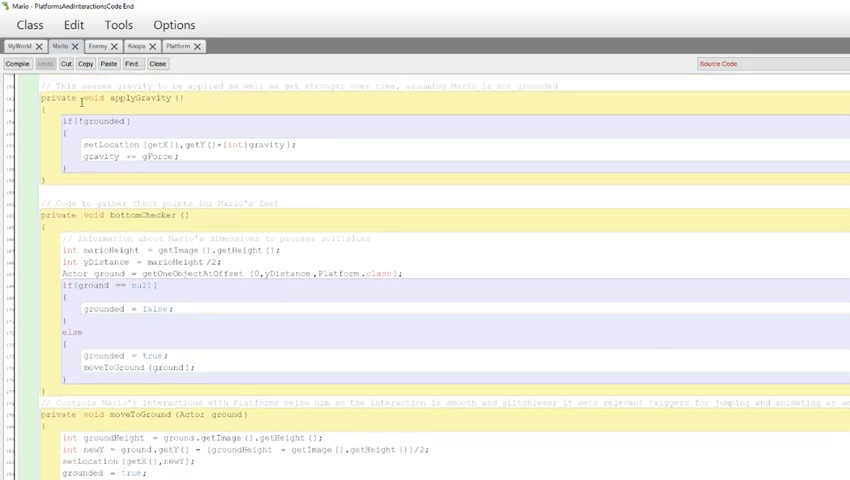
{"action": "left_click_drag", "start_coordinate": [79, 120], "coordinate": [127, 120]}
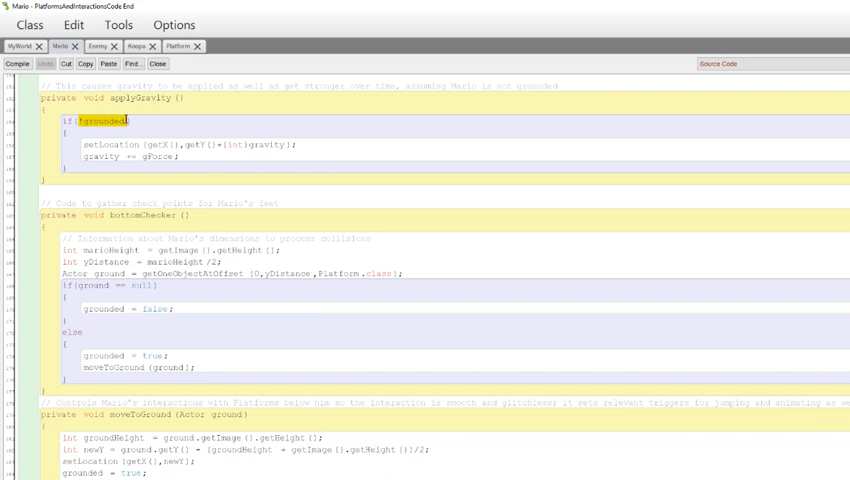
{"action": "scroll", "coordinate": [210, 178], "scroll_direction": "down", "scroll_amount": 2}
Step: Select across Mario's collision-handling methods, then clear the selection
{"action": "left_click", "coordinate": [210, 178]}
{"action": "scroll", "coordinate": [143, 171], "scroll_direction": "down", "scroll_amount": 2}
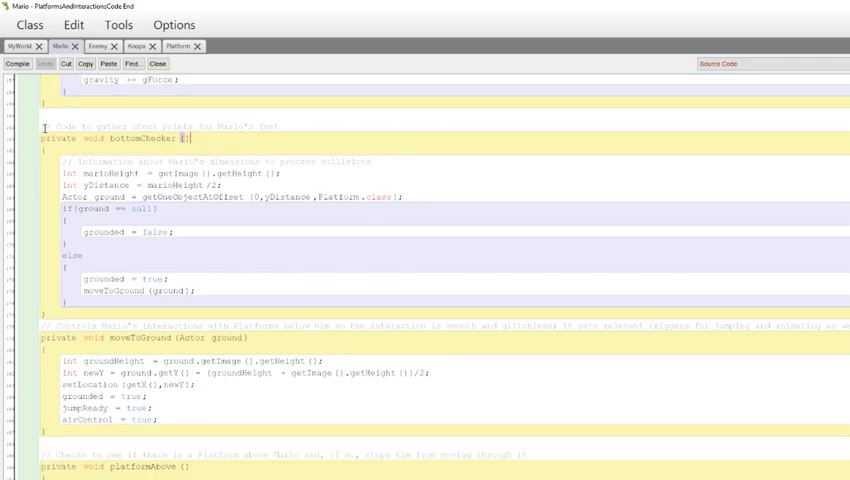
{"action": "left_click_drag", "start_coordinate": [44, 127], "coordinate": [270, 478]}
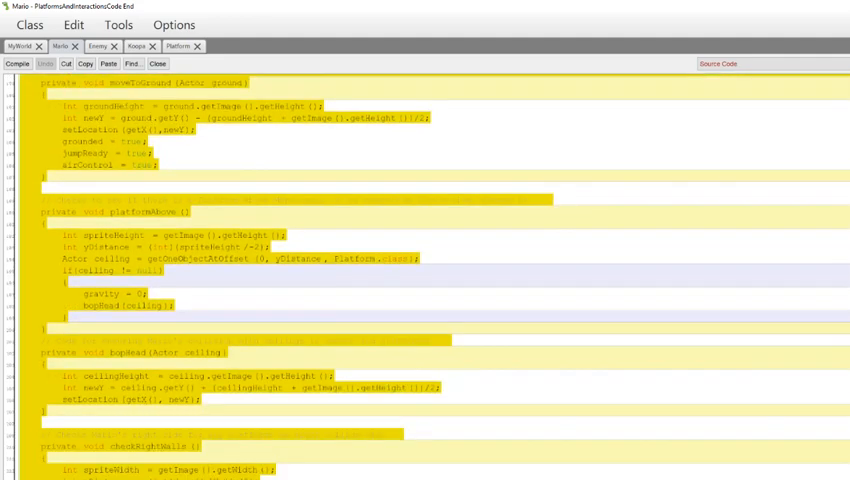
{"action": "left_click_drag", "start_coordinate": [270, 478], "coordinate": [270, 478]}
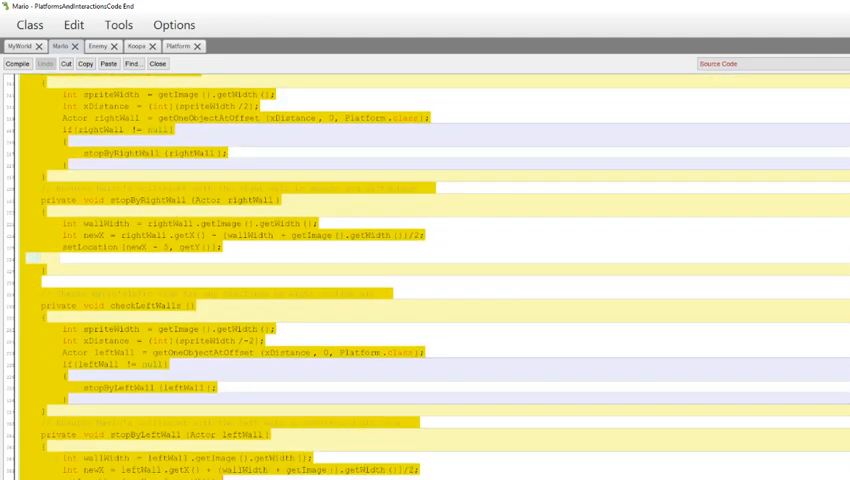
{"action": "left_click", "coordinate": [286, 304]}
{"action": "scroll", "coordinate": [442, 399], "scroll_direction": "up", "scroll_amount": 2}
{"action": "scroll", "coordinate": [424, 393], "scroll_direction": "up", "scroll_amount": 5}
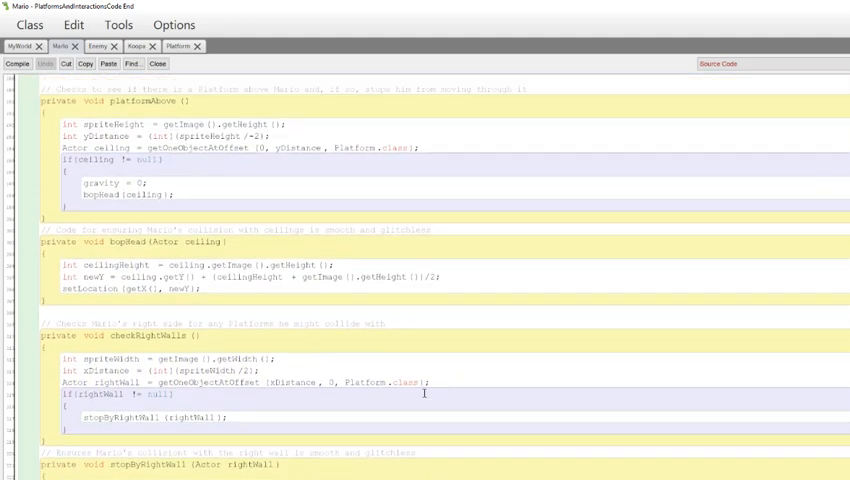
{"action": "scroll", "coordinate": [424, 393], "scroll_direction": "up", "scroll_amount": 3}
{"action": "scroll", "coordinate": [421, 395], "scroll_direction": "up", "scroll_amount": 2}
{"action": "scroll", "coordinate": [422, 396], "scroll_direction": "down", "scroll_amount": 2}
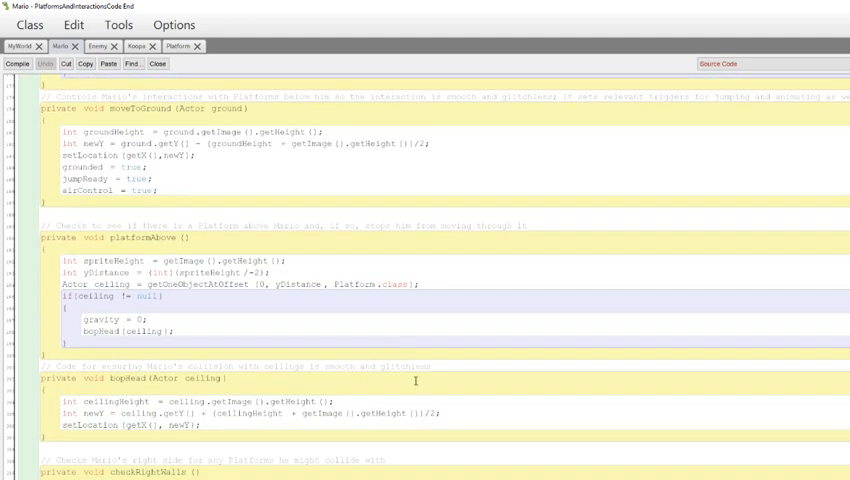
{"action": "scroll", "coordinate": [176, 195], "scroll_direction": "up", "scroll_amount": 1}
{"action": "scroll", "coordinate": [169, 203], "scroll_direction": "up", "scroll_amount": 2}
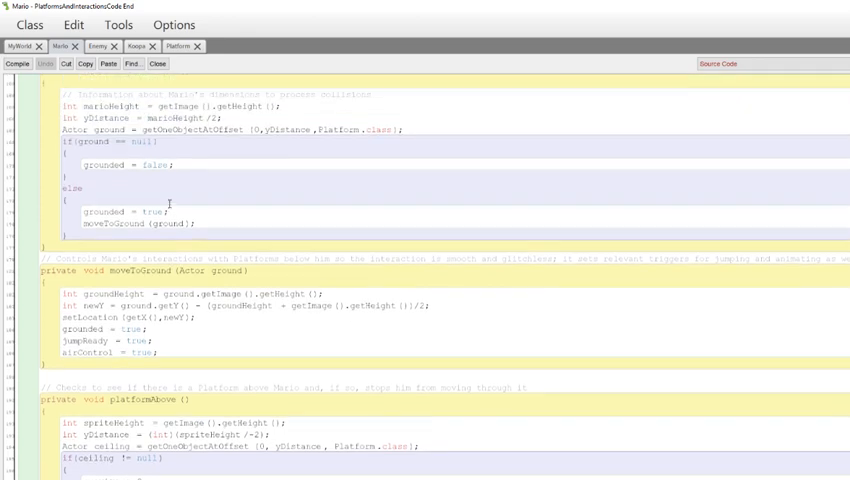
{"action": "scroll", "coordinate": [163, 190], "scroll_direction": "up", "scroll_amount": 2}
{"action": "left_click", "coordinate": [98, 47]}
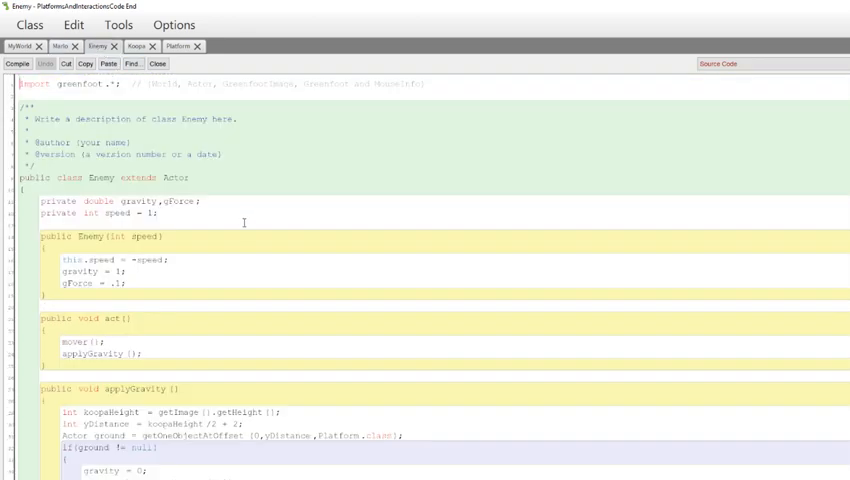
{"action": "scroll", "coordinate": [245, 228], "scroll_direction": "down", "scroll_amount": 1}
{"action": "scroll", "coordinate": [245, 228], "scroll_direction": "up", "scroll_amount": 1}
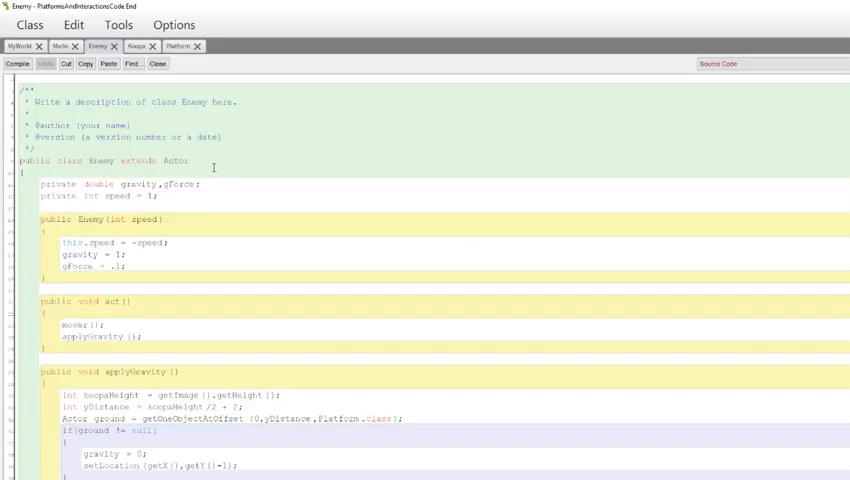
{"action": "scroll", "coordinate": [250, 233], "scroll_direction": "down", "scroll_amount": 3}
{"action": "scroll", "coordinate": [250, 233], "scroll_direction": "down", "scroll_amount": 2}
{"action": "scroll", "coordinate": [252, 230], "scroll_direction": "down", "scroll_amount": 5}
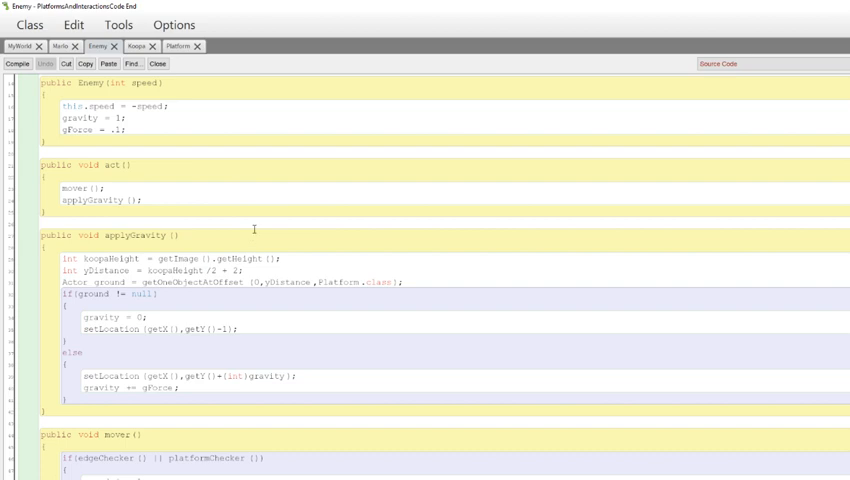
{"action": "scroll", "coordinate": [254, 229], "scroll_direction": "up", "scroll_amount": 1}
{"action": "scroll", "coordinate": [254, 229], "scroll_direction": "up", "scroll_amount": 1}
{"action": "scroll", "coordinate": [254, 229], "scroll_direction": "up", "scroll_amount": 1}
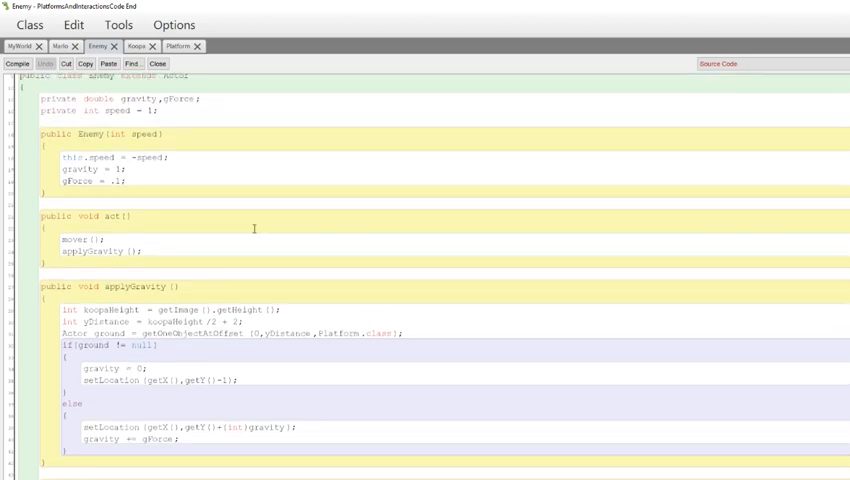
{"action": "scroll", "coordinate": [153, 174], "scroll_direction": "up", "scroll_amount": 1}
{"action": "mouse_move", "coordinate": [37, 115]}
{"action": "left_mouse_down"}
{"action": "mouse_move", "coordinate": [201, 115]}
{"action": "mouse_move", "coordinate": [40, 128]}
{"action": "left_mouse_up"}
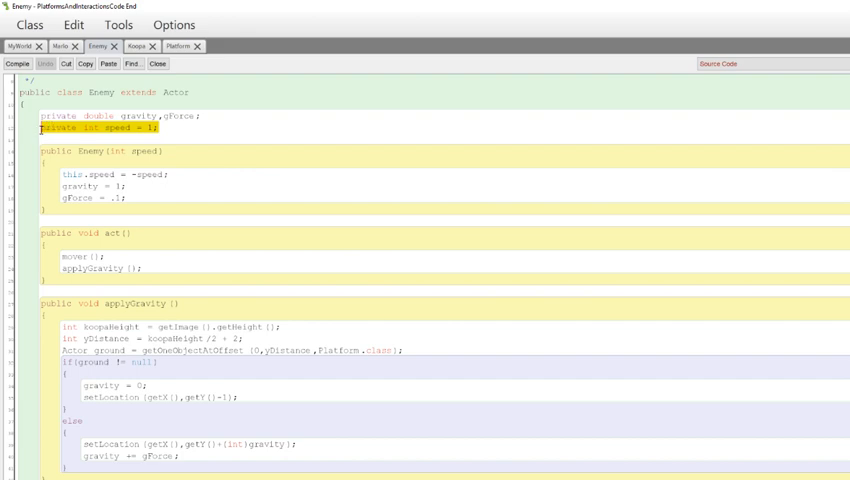
{"action": "scroll", "coordinate": [167, 221], "scroll_direction": "down", "scroll_amount": 2}
{"action": "left_click", "coordinate": [60, 188]}
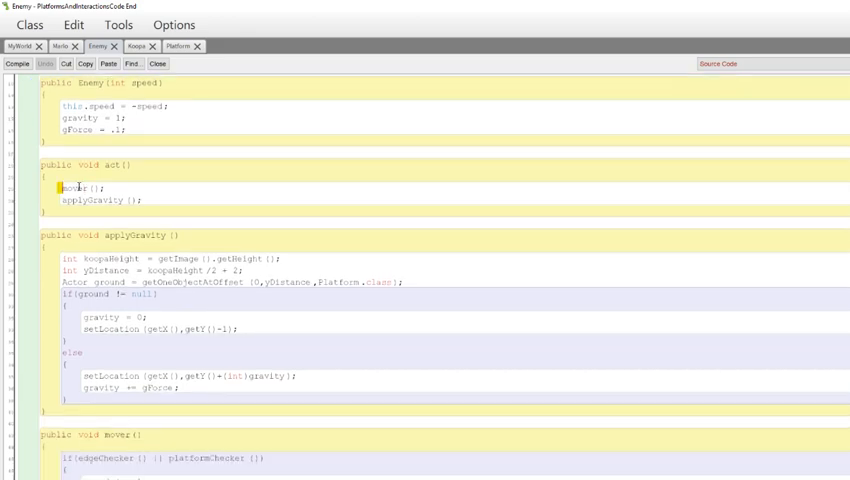
{"action": "left_click_drag", "start_coordinate": [60, 188], "coordinate": [104, 188]}
{"action": "scroll", "coordinate": [199, 212], "scroll_direction": "down", "scroll_amount": 1}
{"action": "scroll", "coordinate": [188, 279], "scroll_direction": "down", "scroll_amount": 1}
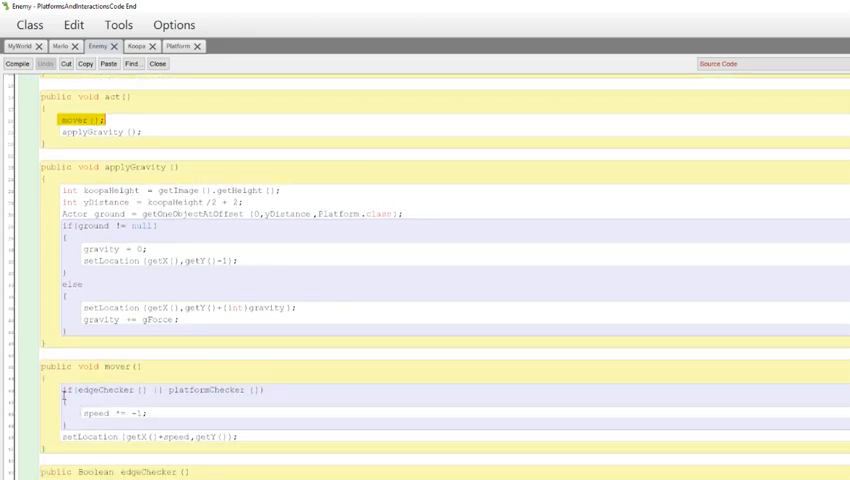
{"action": "left_click_drag", "start_coordinate": [79, 390], "coordinate": [144, 391]}
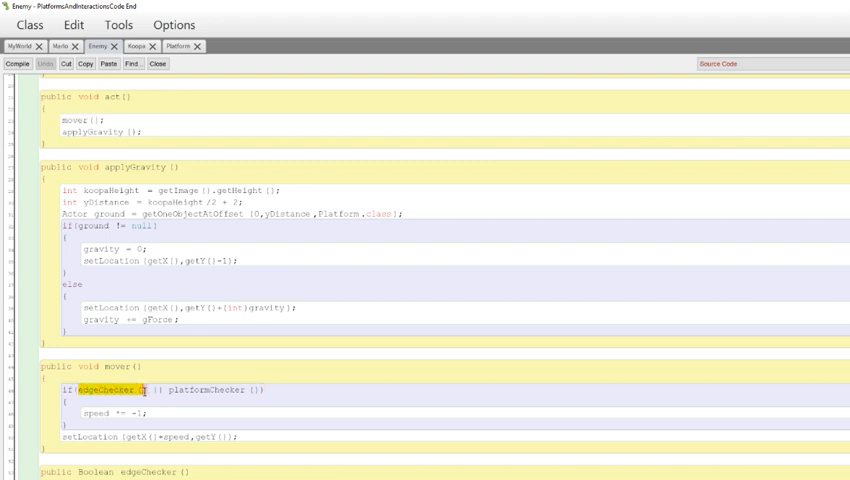
{"action": "scroll", "coordinate": [262, 300], "scroll_direction": "down", "scroll_amount": 1}
{"action": "scroll", "coordinate": [258, 315], "scroll_direction": "down", "scroll_amount": 1}
{"action": "scroll", "coordinate": [233, 332], "scroll_direction": "down", "scroll_amount": 1}
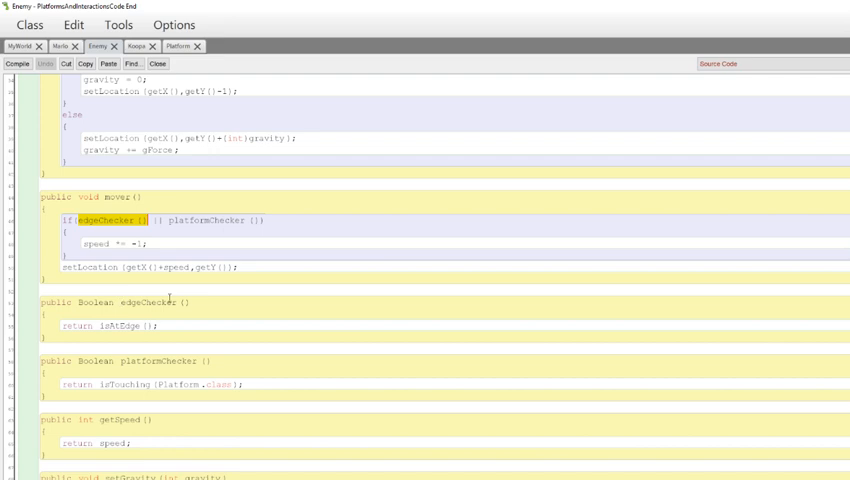
{"action": "left_click_drag", "start_coordinate": [62, 327], "coordinate": [161, 326]}
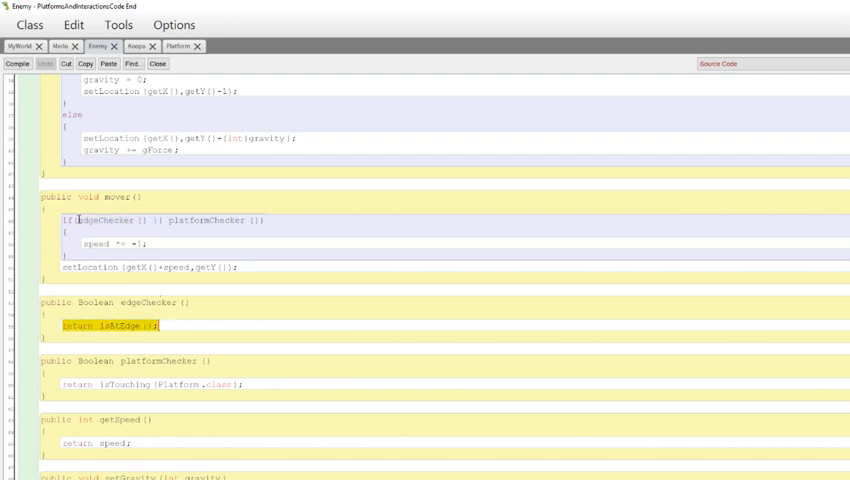
{"action": "left_click_drag", "start_coordinate": [78, 220], "coordinate": [147, 220]}
{"action": "left_click_drag", "start_coordinate": [85, 243], "coordinate": [149, 242]}
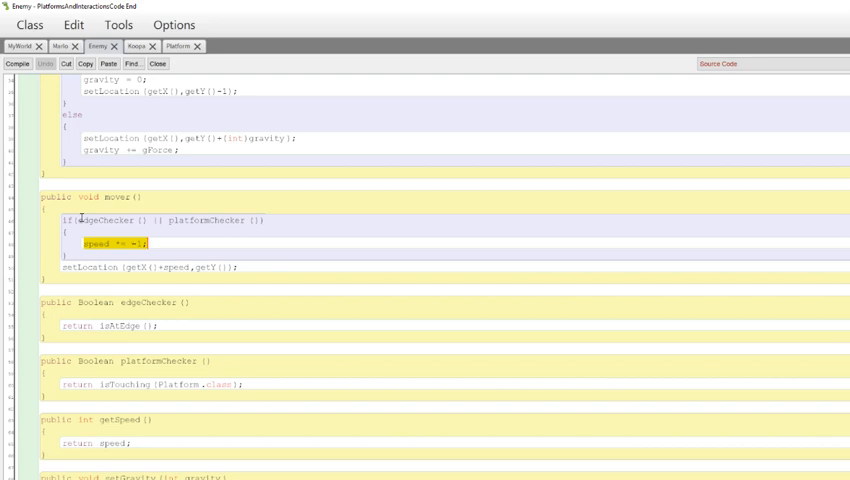
{"action": "left_click_drag", "start_coordinate": [79, 220], "coordinate": [146, 220]}
{"action": "mouse_move", "coordinate": [85, 243]}
{"action": "left_mouse_down"}
{"action": "mouse_move", "coordinate": [143, 243]}
{"action": "mouse_move", "coordinate": [261, 220]}
{"action": "left_mouse_up"}
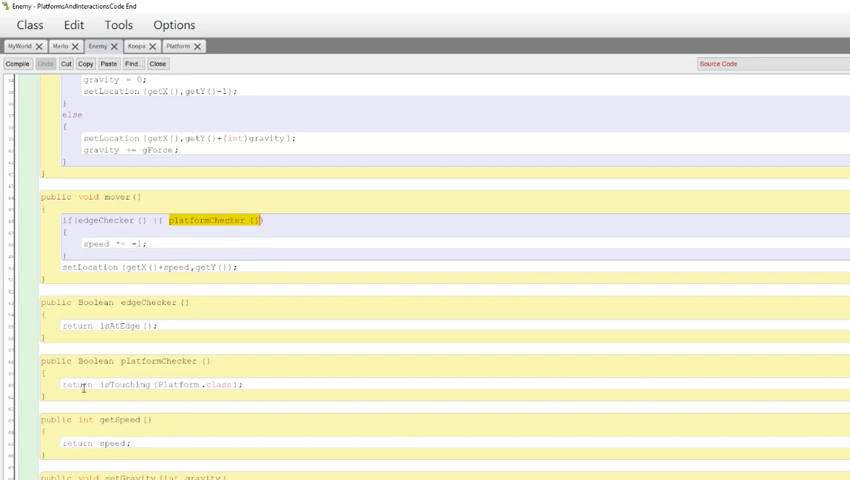
{"action": "left_click_drag", "start_coordinate": [101, 384], "coordinate": [239, 384]}
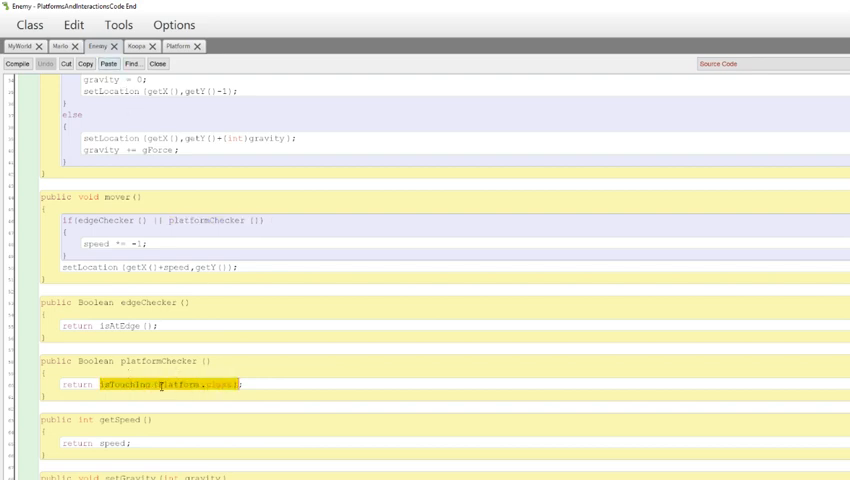
{"action": "mouse_move", "coordinate": [84, 243]}
{"action": "left_mouse_down"}
{"action": "mouse_move", "coordinate": [146, 243]}
{"action": "mouse_move", "coordinate": [84, 243]}
{"action": "left_mouse_up"}
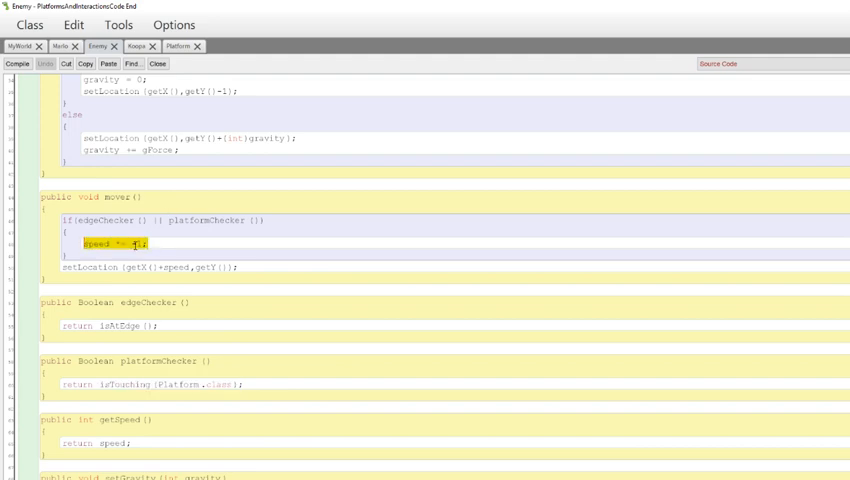
{"action": "key", "text": "alt+Tab"}
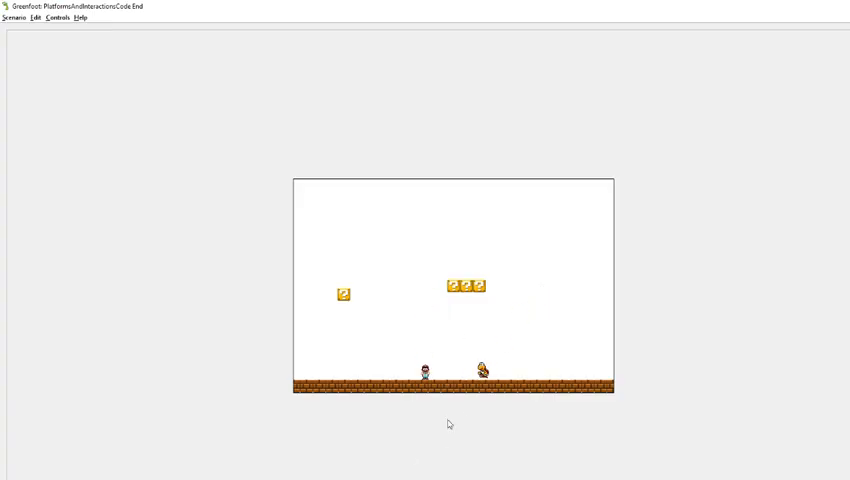
{"action": "key", "text": "Up"}
{"action": "key", "text": "Right"}
{"action": "key", "text": "Right"}
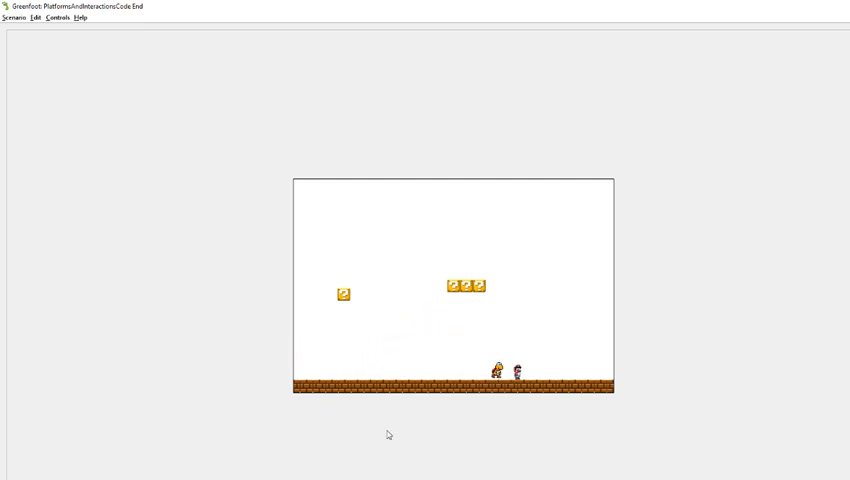
{"action": "key", "text": "Left"}
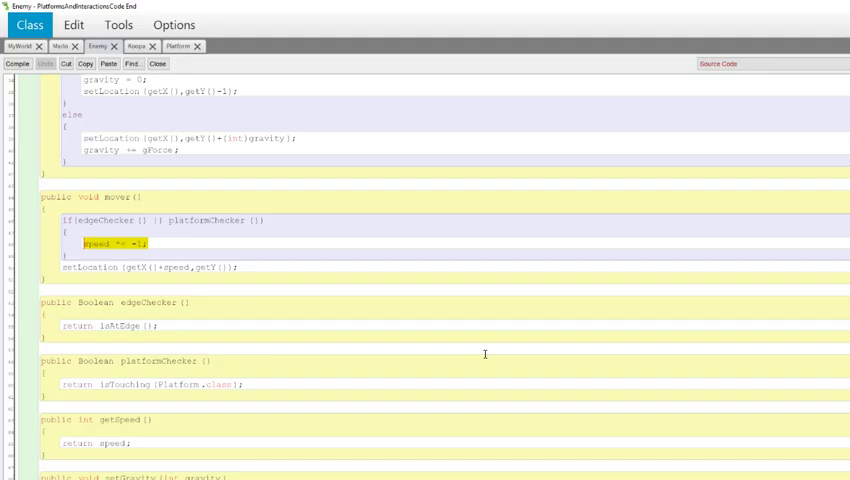
{"action": "left_click", "coordinate": [237, 266]}
{"action": "scroll", "coordinate": [269, 243], "scroll_direction": "up", "scroll_amount": 1}
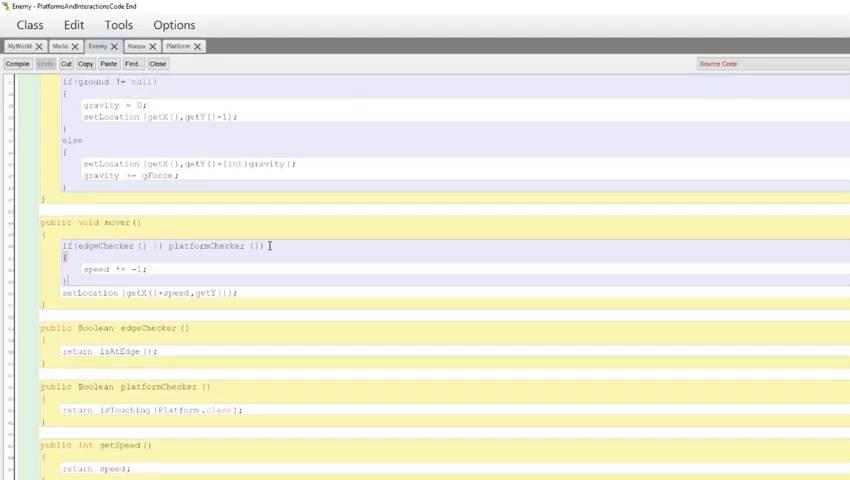
{"action": "scroll", "coordinate": [262, 294], "scroll_direction": "up", "scroll_amount": 1}
{"action": "scroll", "coordinate": [262, 299], "scroll_direction": "up", "scroll_amount": 2}
{"action": "scroll", "coordinate": [262, 299], "scroll_direction": "up", "scroll_amount": 1}
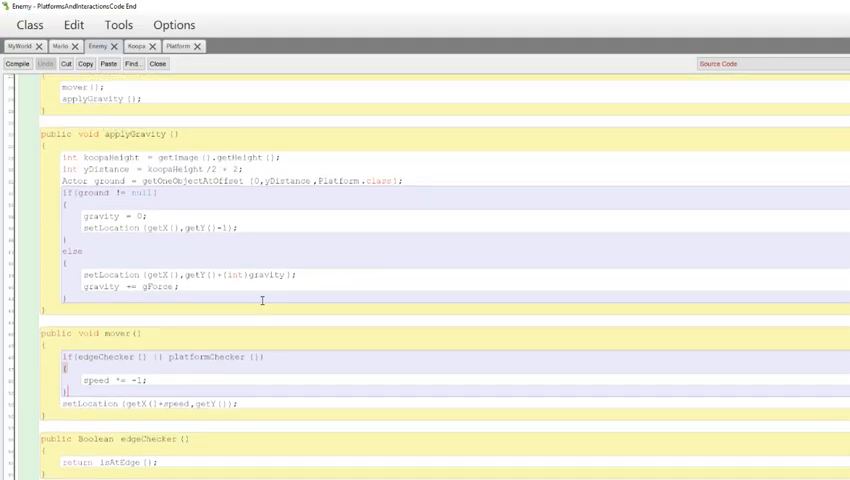
{"action": "scroll", "coordinate": [262, 300], "scroll_direction": "up", "scroll_amount": 1}
{"action": "scroll", "coordinate": [228, 256], "scroll_direction": "up", "scroll_amount": 1}
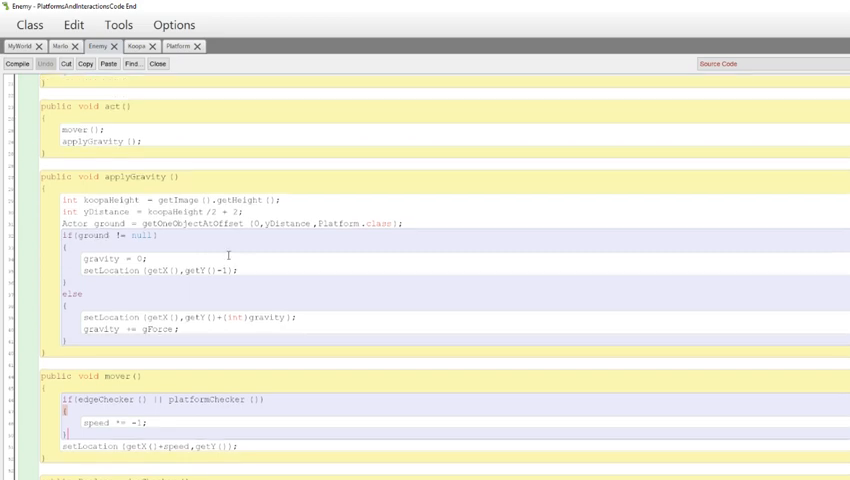
{"action": "left_click_drag", "start_coordinate": [42, 177], "coordinate": [215, 175]}
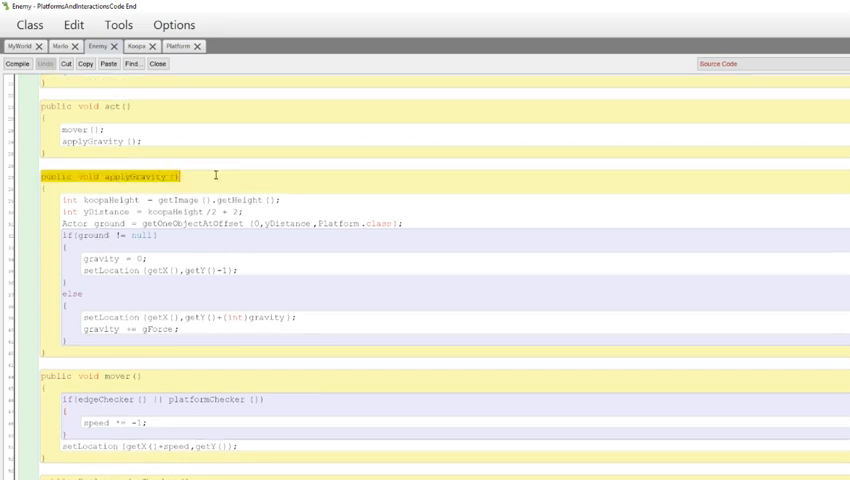
{"action": "key", "text": "Down"}
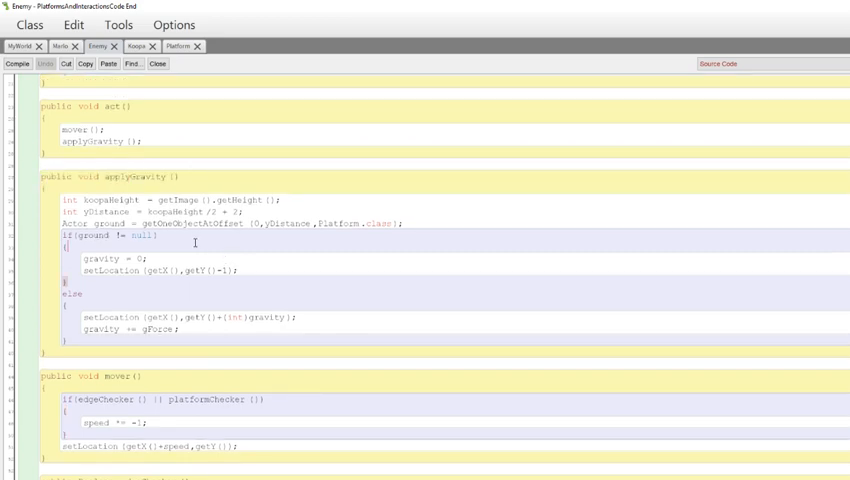
{"action": "left_click", "coordinate": [110, 268]}
{"action": "mouse_move", "coordinate": [240, 270]}
{"action": "left_mouse_down"}
{"action": "mouse_move", "coordinate": [93, 270]}
{"action": "mouse_move", "coordinate": [83, 258]}
{"action": "left_mouse_up"}
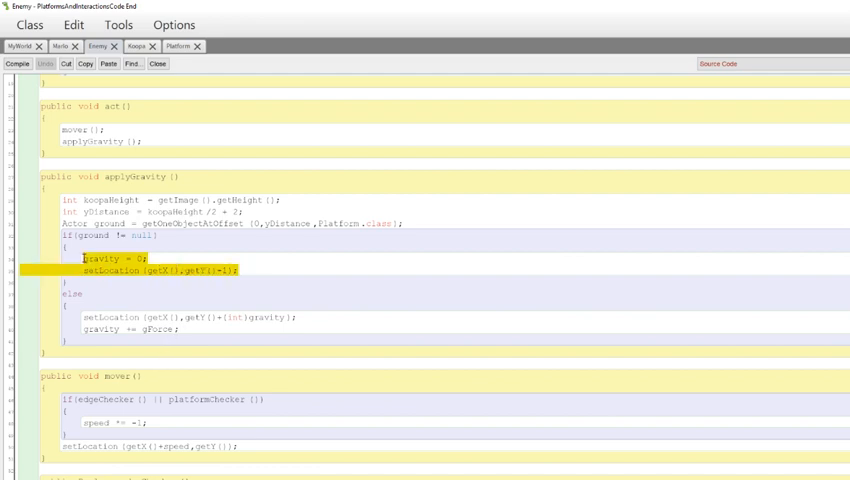
{"action": "left_click", "coordinate": [73, 219]}
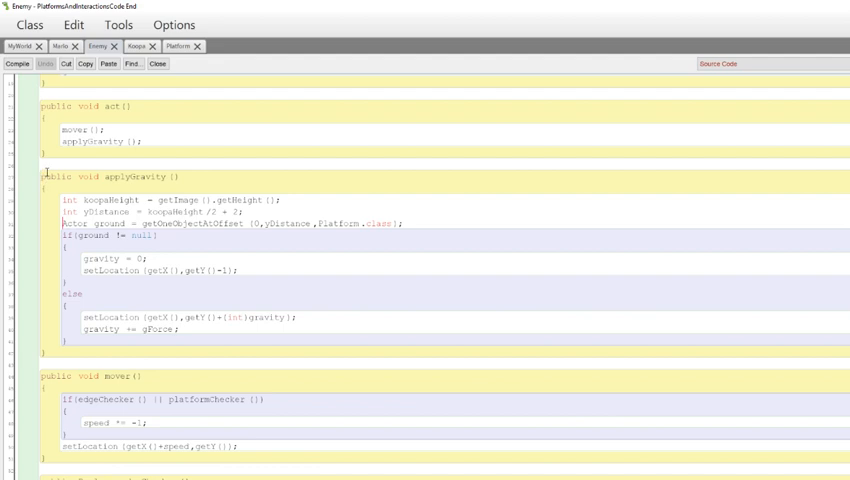
{"action": "left_click_drag", "start_coordinate": [59, 199], "coordinate": [253, 339]}
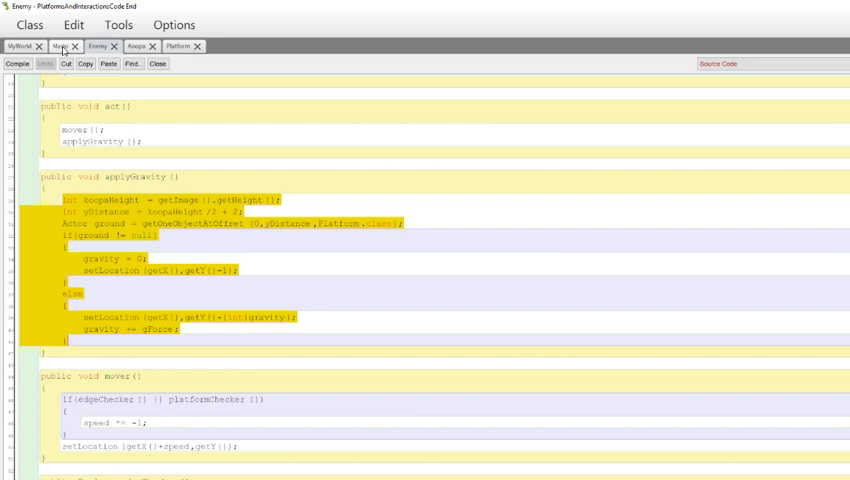
{"action": "left_click", "coordinate": [145, 338]}
{"action": "scroll", "coordinate": [150, 350], "scroll_direction": "down", "scroll_amount": 5}
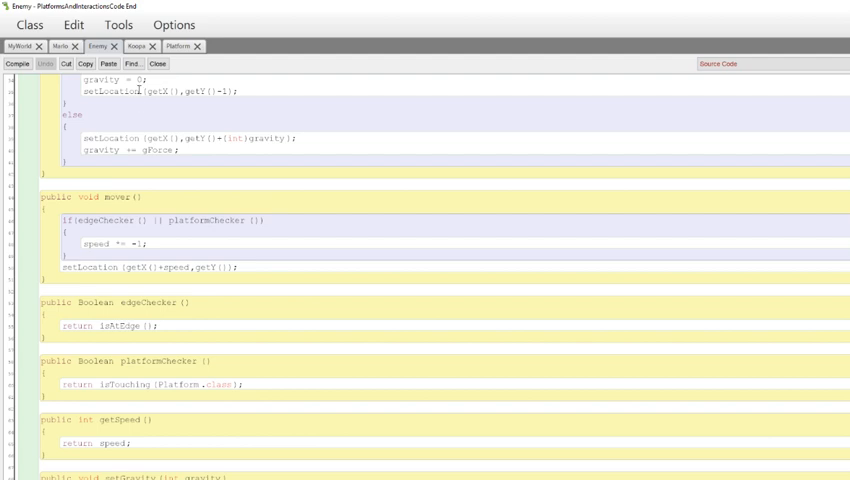
{"action": "left_click", "coordinate": [136, 46]}
{"action": "scroll", "coordinate": [376, 318], "scroll_direction": "down", "scroll_amount": 2}
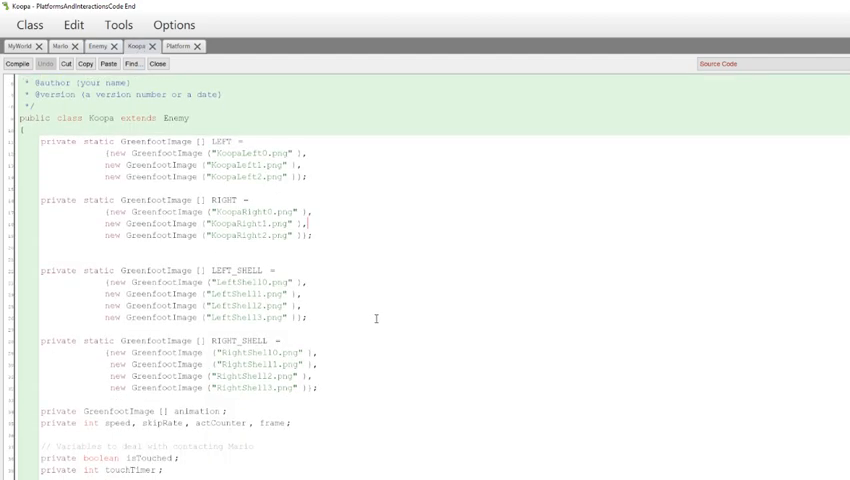
{"action": "scroll", "coordinate": [376, 318], "scroll_direction": "down", "scroll_amount": 1}
{"action": "left_click_drag", "start_coordinate": [40, 107], "coordinate": [350, 358]}
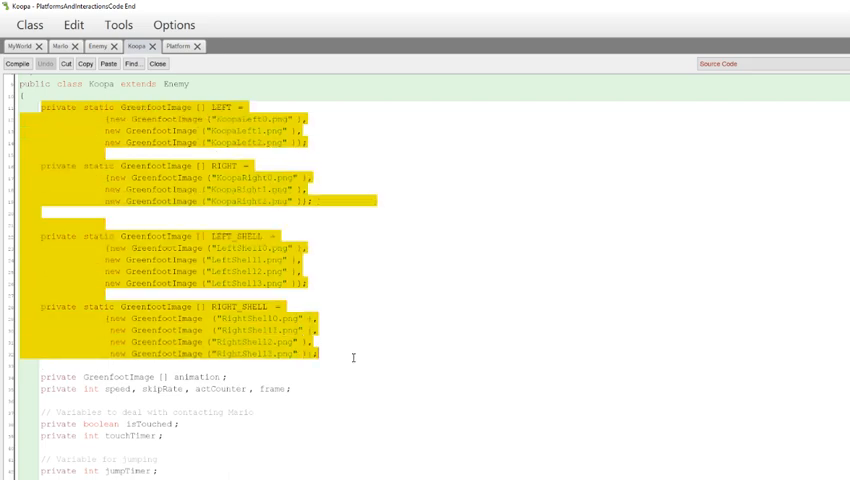
{"action": "scroll", "coordinate": [353, 357], "scroll_direction": "down", "scroll_amount": 2}
{"action": "scroll", "coordinate": [237, 345], "scroll_direction": "down", "scroll_amount": 1}
{"action": "left_click_drag", "start_coordinate": [180, 330], "coordinate": [40, 330]}
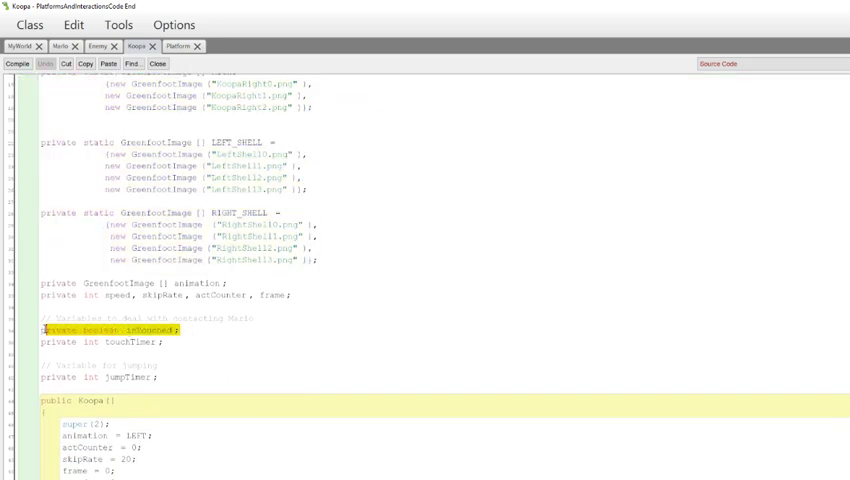
{"action": "left_click", "coordinate": [197, 330]}
{"action": "scroll", "coordinate": [231, 364], "scroll_direction": "down", "scroll_amount": 1}
{"action": "scroll", "coordinate": [233, 367], "scroll_direction": "down", "scroll_amount": 2}
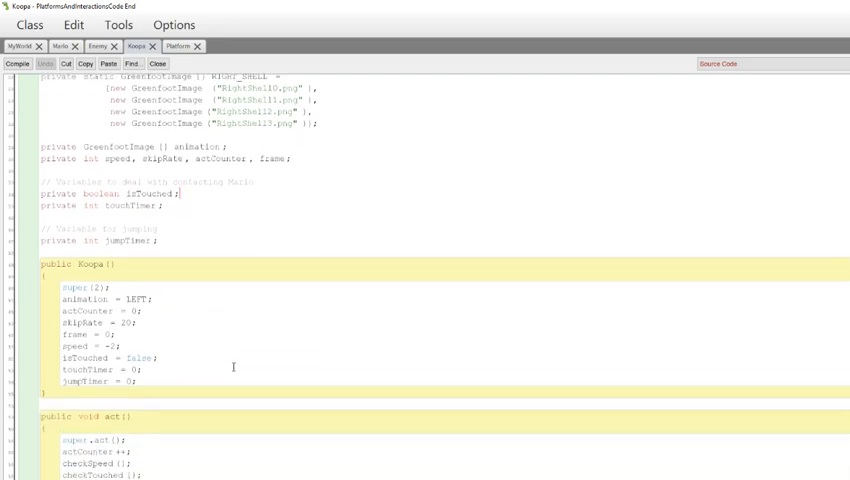
{"action": "scroll", "coordinate": [233, 367], "scroll_direction": "down", "scroll_amount": 2}
{"action": "scroll", "coordinate": [235, 360], "scroll_direction": "down", "scroll_amount": 1}
{"action": "mouse_move", "coordinate": [165, 254]}
{"action": "left_mouse_down"}
{"action": "mouse_move", "coordinate": [73, 190]}
{"action": "mouse_move", "coordinate": [20, 136]}
{"action": "left_mouse_up"}
{"action": "left_click", "coordinate": [120, 217]}
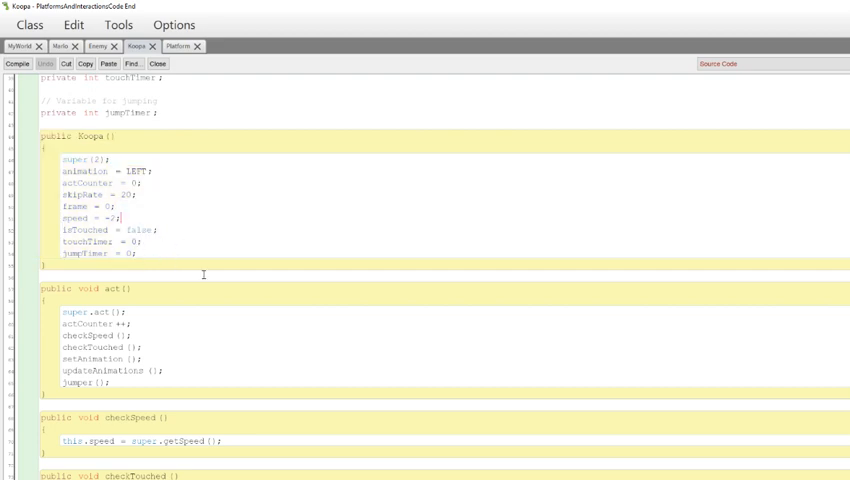
{"action": "scroll", "coordinate": [199, 290], "scroll_direction": "down", "scroll_amount": 1}
{"action": "scroll", "coordinate": [199, 290], "scroll_direction": "down", "scroll_amount": 1}
{"action": "scroll", "coordinate": [199, 290], "scroll_direction": "down", "scroll_amount": 1}
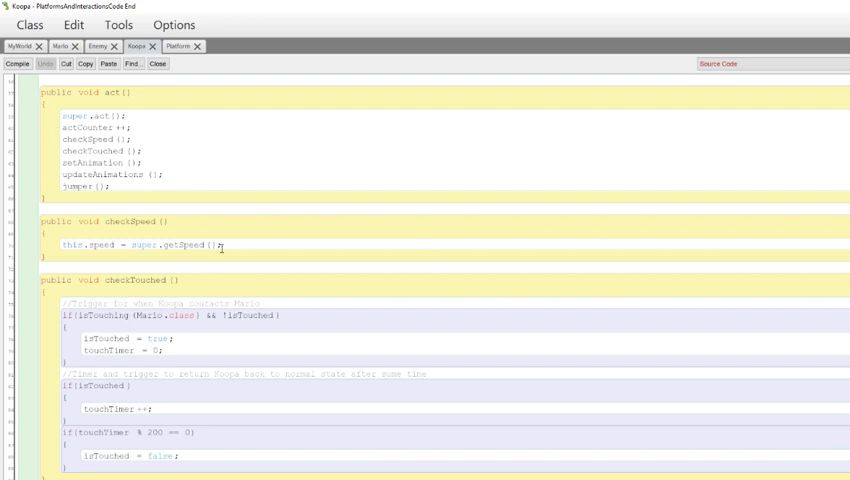
{"action": "scroll", "coordinate": [229, 281], "scroll_direction": "down", "scroll_amount": 1}
{"action": "scroll", "coordinate": [229, 281], "scroll_direction": "up", "scroll_amount": 1}
{"action": "scroll", "coordinate": [96, 255], "scroll_direction": "up", "scroll_amount": 1}
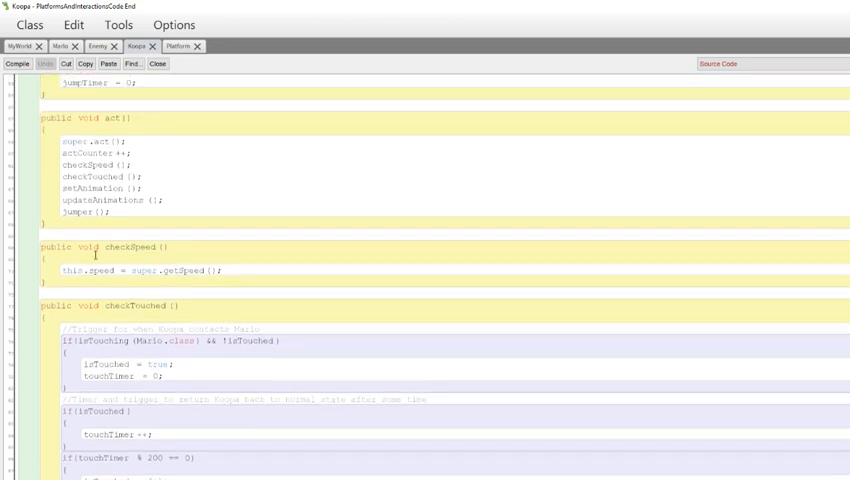
{"action": "left_click_drag", "start_coordinate": [42, 246], "coordinate": [133, 283]}
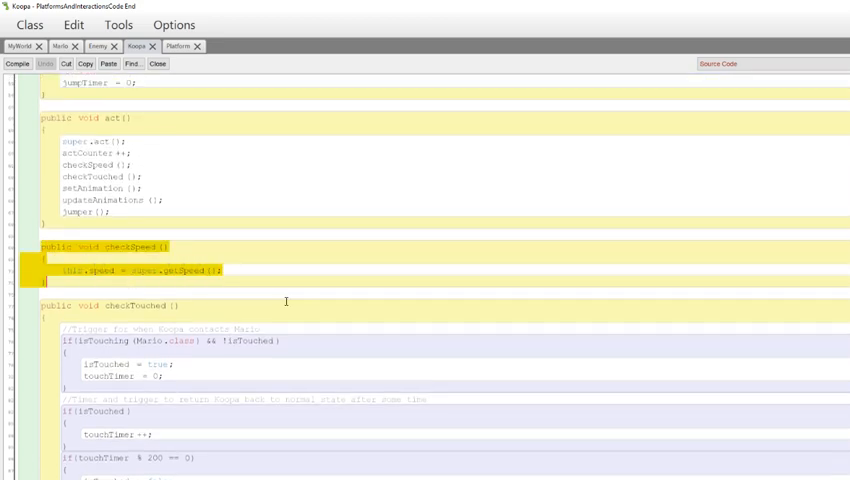
{"action": "left_click", "coordinate": [187, 276]}
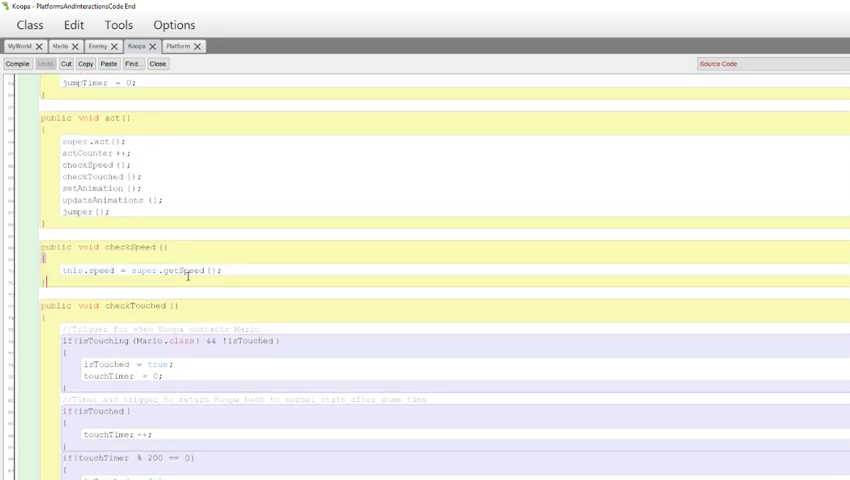
{"action": "left_click", "coordinate": [97, 46]}
{"action": "scroll", "coordinate": [235, 311], "scroll_direction": "up", "scroll_amount": 4}
{"action": "scroll", "coordinate": [235, 311], "scroll_direction": "up", "scroll_amount": 4}
{"action": "scroll", "coordinate": [235, 311], "scroll_direction": "up", "scroll_amount": 1}
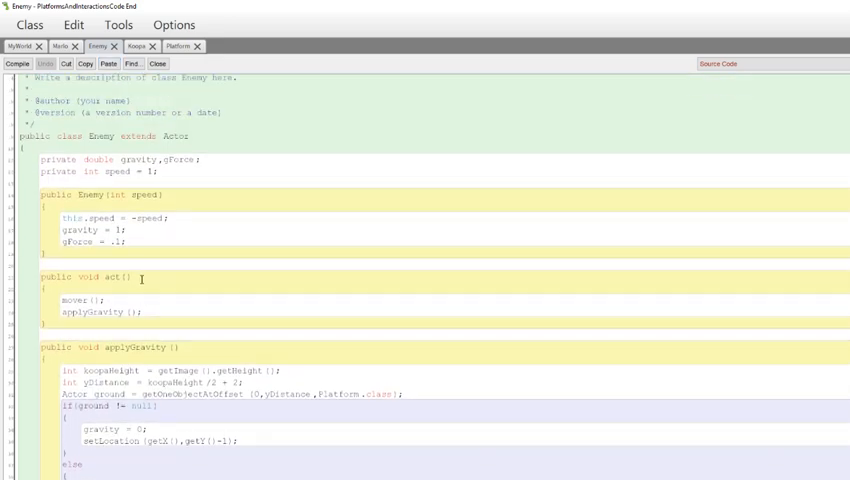
{"action": "left_click_drag", "start_coordinate": [168, 218], "coordinate": [68, 218]}
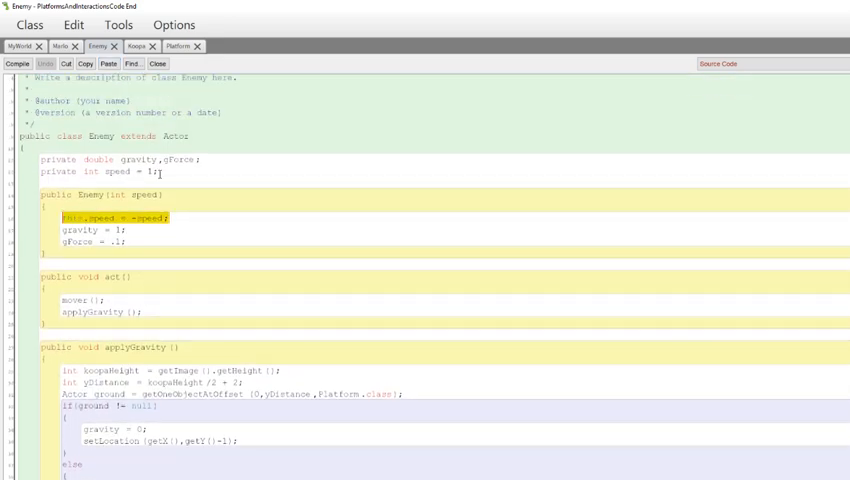
{"action": "left_click_drag", "start_coordinate": [160, 172], "coordinate": [44, 171]}
{"action": "scroll", "coordinate": [240, 287], "scroll_direction": "down", "scroll_amount": 8}
{"action": "scroll", "coordinate": [213, 329], "scroll_direction": "down", "scroll_amount": 1}
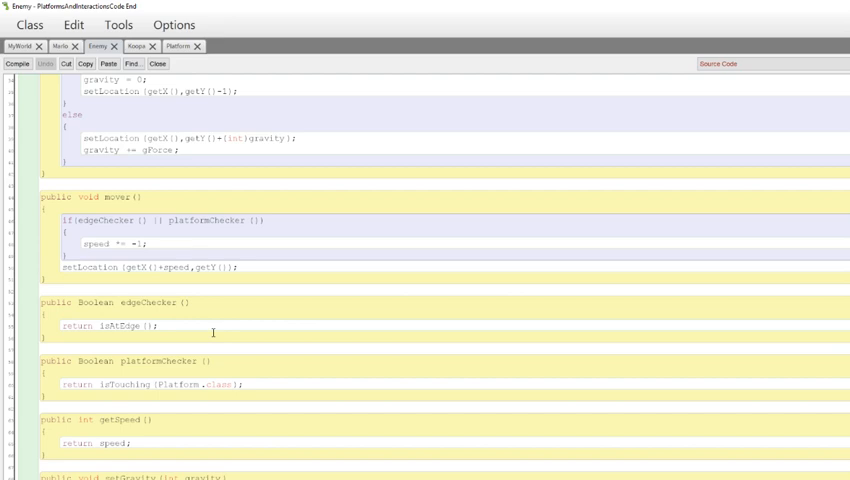
{"action": "left_click_drag", "start_coordinate": [83, 444], "coordinate": [20, 419]}
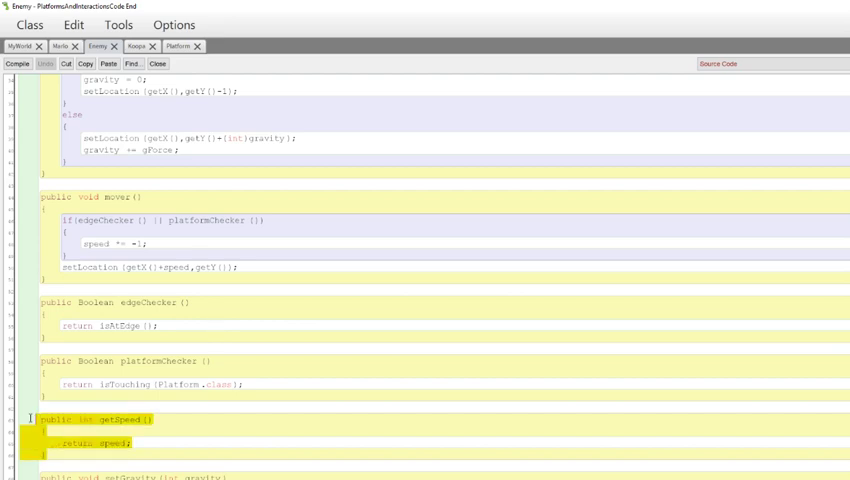
{"action": "left_click", "coordinate": [111, 419]}
{"action": "left_click", "coordinate": [136, 46]}
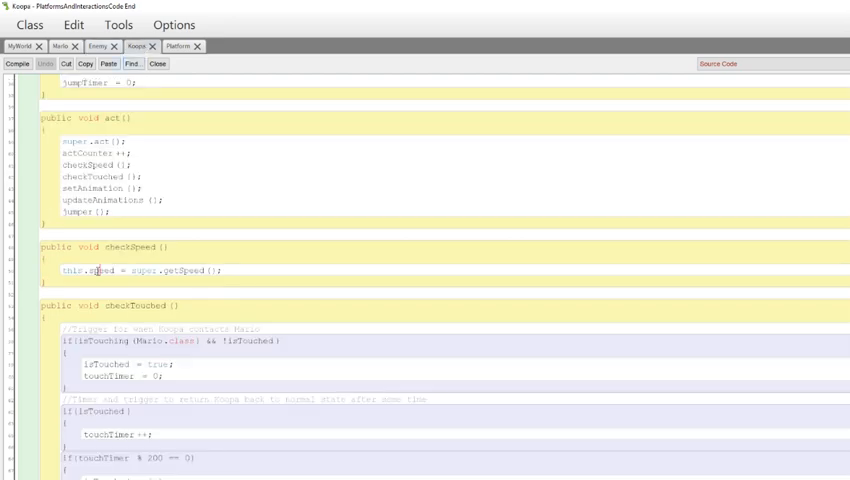
{"action": "left_click_drag", "start_coordinate": [131, 270], "coordinate": [160, 270]}
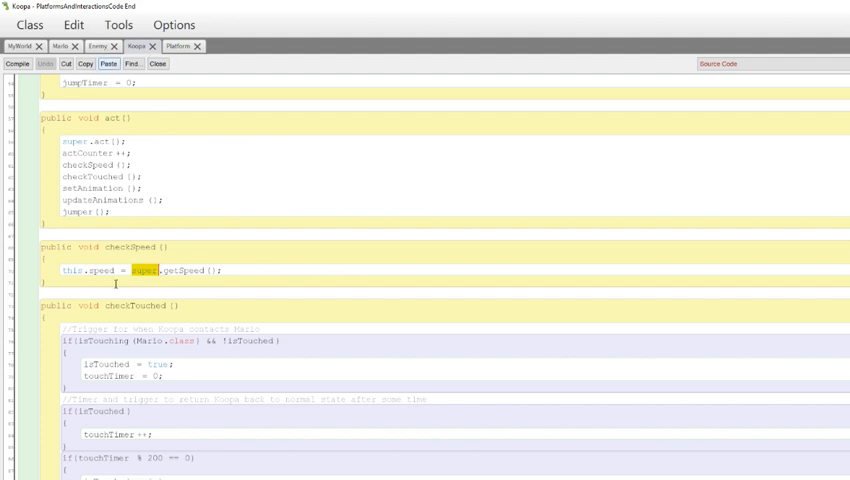
{"action": "left_click", "coordinate": [260, 271]}
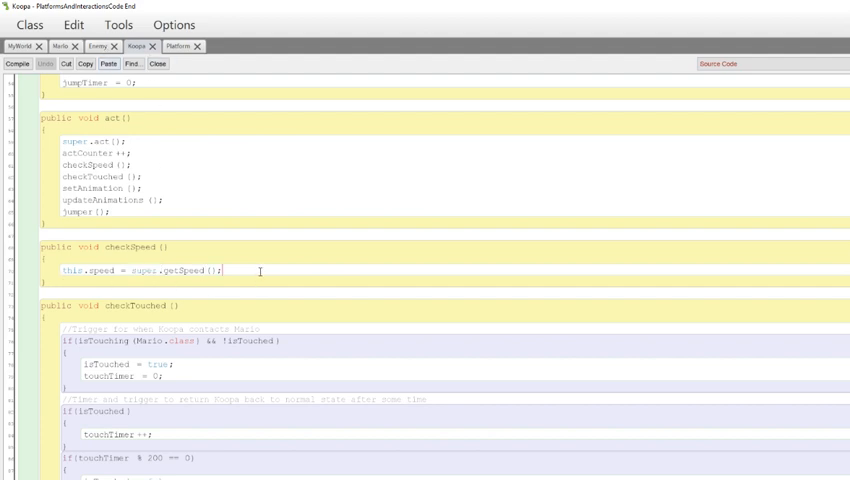
{"action": "scroll", "coordinate": [260, 271], "scroll_direction": "up", "scroll_amount": 2}
{"action": "scroll", "coordinate": [258, 275], "scroll_direction": "up", "scroll_amount": 2}
{"action": "scroll", "coordinate": [237, 281], "scroll_direction": "up", "scroll_amount": 1}
{"action": "left_click_drag", "start_coordinate": [110, 152], "coordinate": [62, 150]}
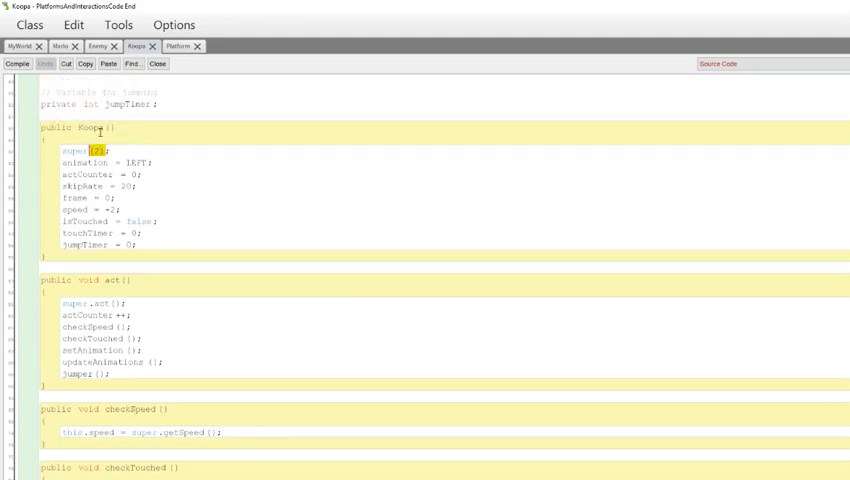
{"action": "left_click", "coordinate": [99, 47]}
{"action": "scroll", "coordinate": [211, 300], "scroll_direction": "up", "scroll_amount": 5}
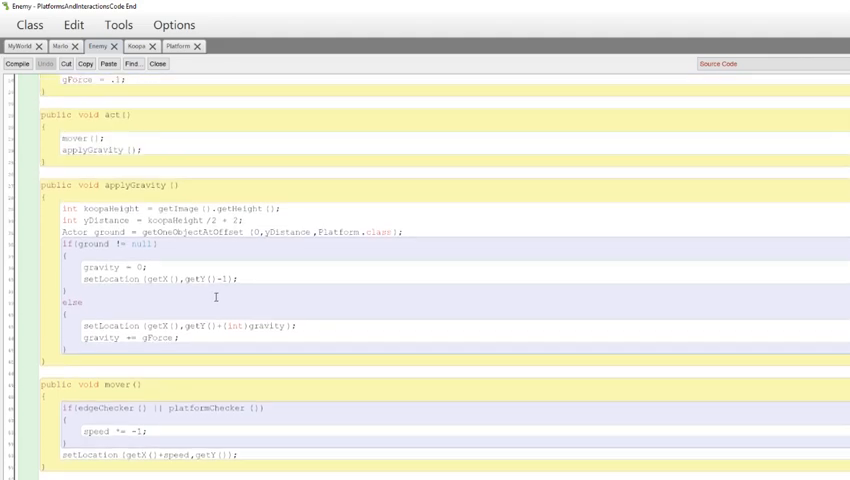
{"action": "scroll", "coordinate": [200, 280], "scroll_direction": "up", "scroll_amount": 5}
{"action": "scroll", "coordinate": [185, 255], "scroll_direction": "up", "scroll_amount": 1}
{"action": "left_click_drag", "start_coordinate": [162, 229], "coordinate": [105, 228]}
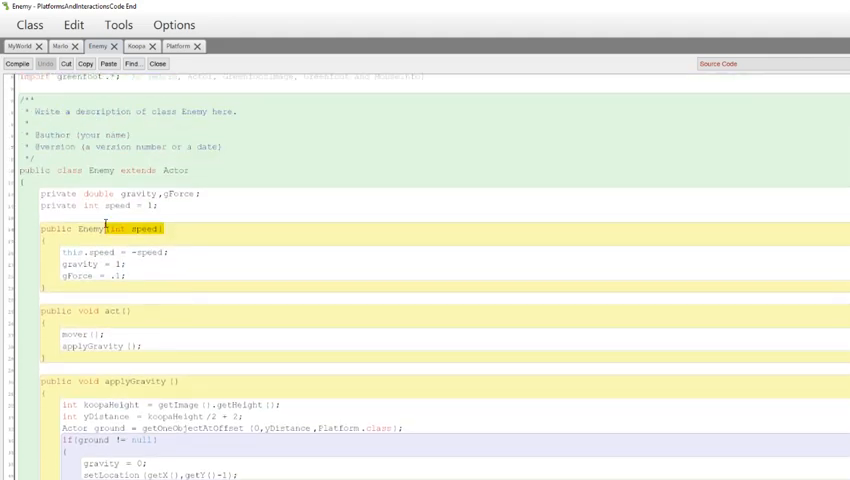
{"action": "left_click", "coordinate": [136, 47]}
{"action": "left_click", "coordinate": [237, 290]}
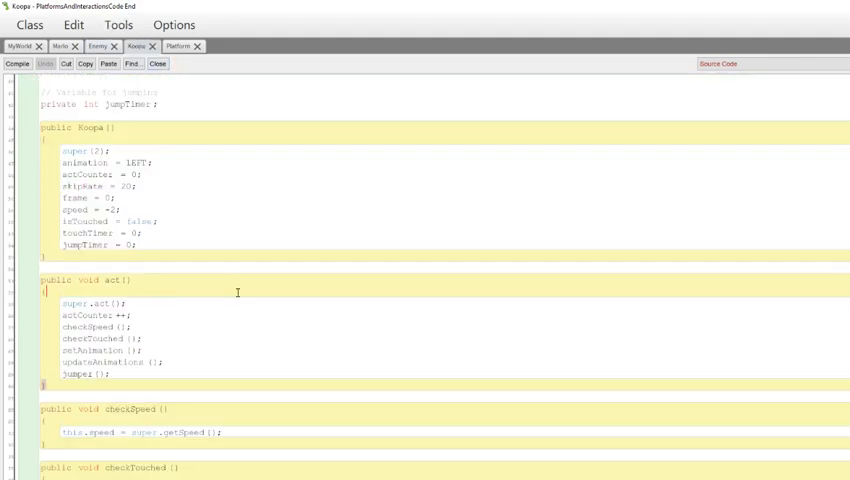
{"action": "scroll", "coordinate": [223, 304], "scroll_direction": "down", "scroll_amount": 2}
{"action": "scroll", "coordinate": [223, 304], "scroll_direction": "down", "scroll_amount": 3}
{"action": "scroll", "coordinate": [220, 309], "scroll_direction": "down", "scroll_amount": 3}
{"action": "scroll", "coordinate": [220, 315], "scroll_direction": "down", "scroll_amount": 2}
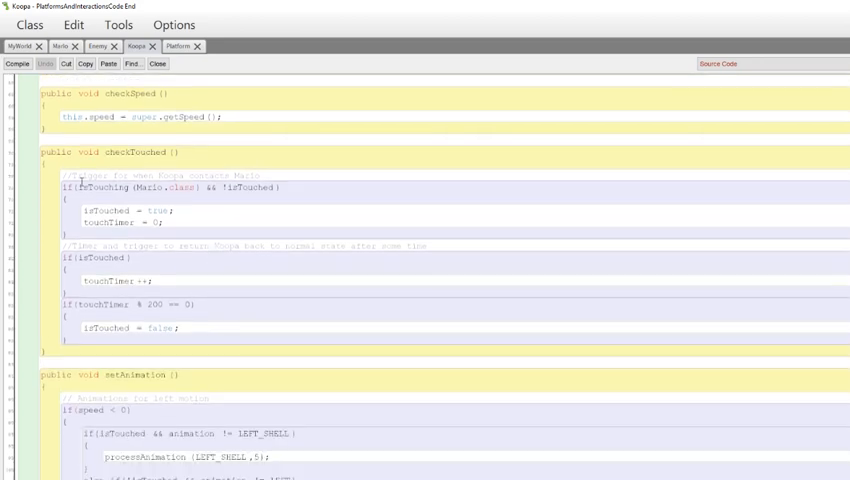
{"action": "left_click_drag", "start_coordinate": [40, 155], "coordinate": [185, 153]}
{"action": "left_click_drag", "start_coordinate": [63, 187], "coordinate": [283, 185]}
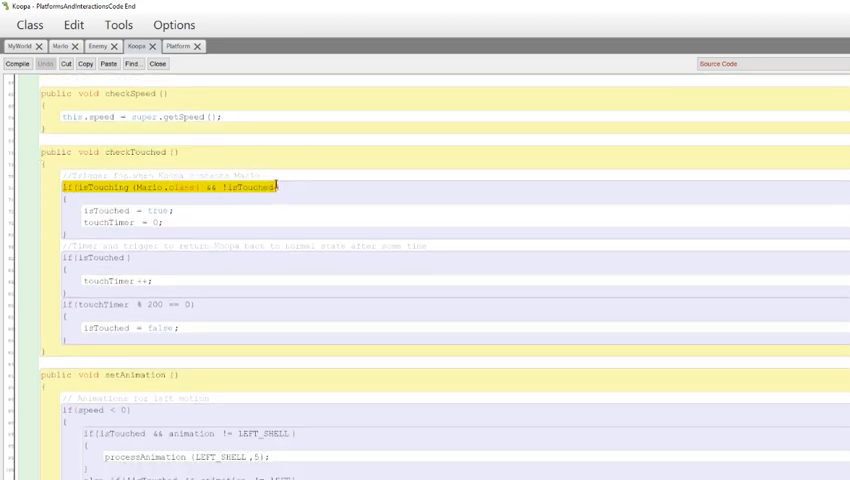
{"action": "left_click_drag", "start_coordinate": [181, 219], "coordinate": [18, 210]}
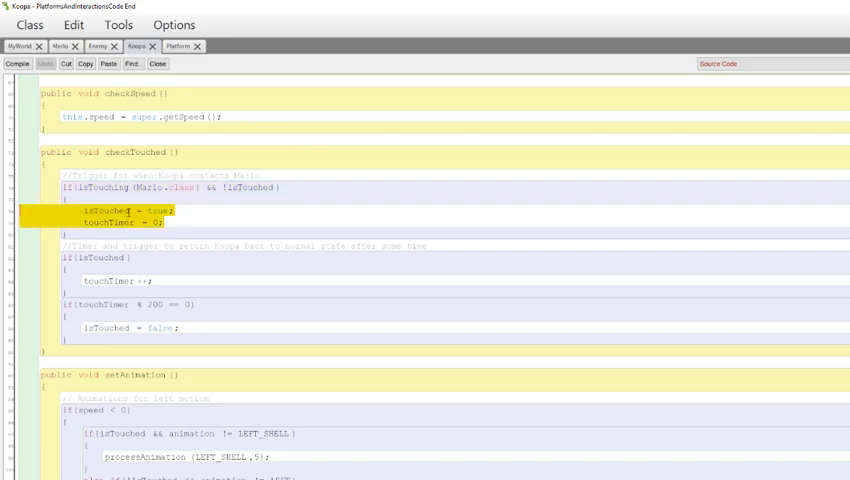
{"action": "left_click", "coordinate": [199, 213]}
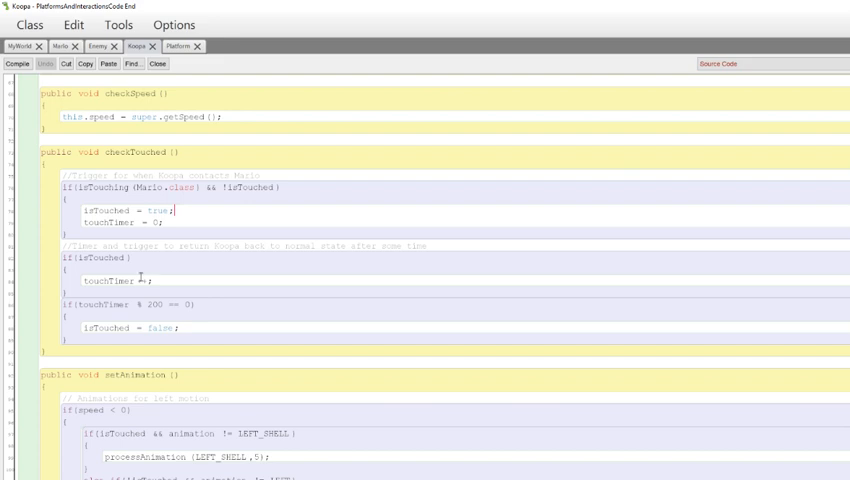
{"action": "left_click_drag", "start_coordinate": [60, 258], "coordinate": [148, 296]}
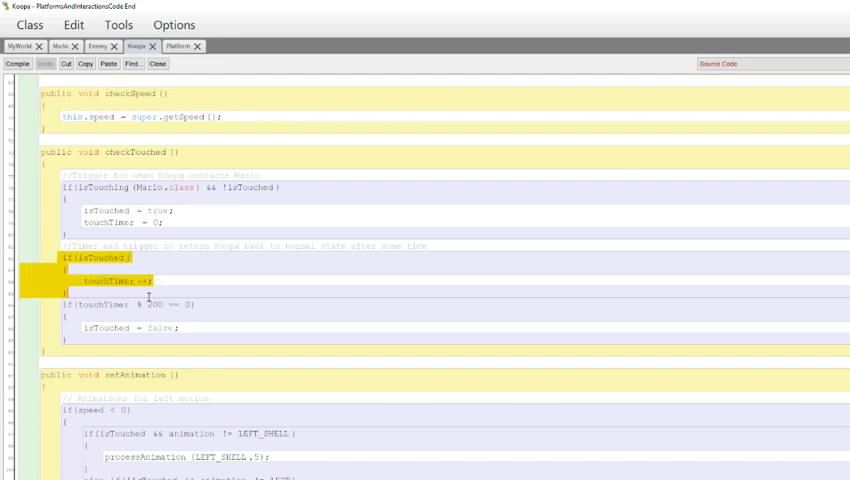
{"action": "left_click_drag", "start_coordinate": [78, 341], "coordinate": [20, 300]}
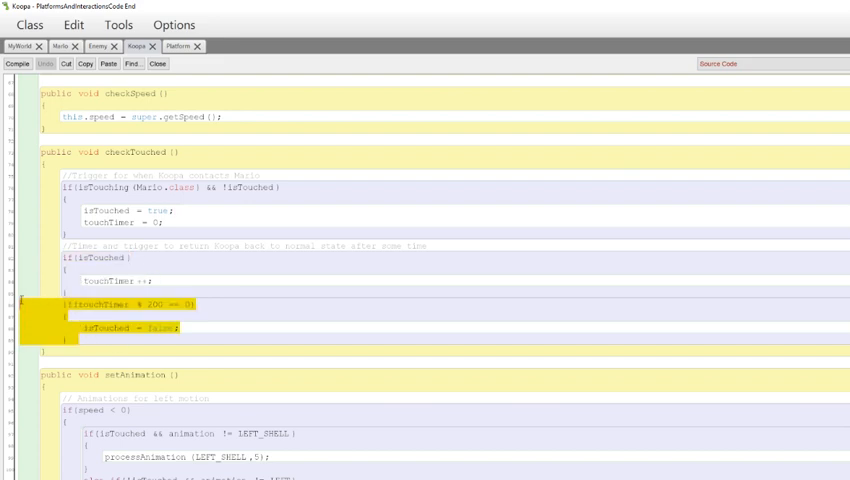
{"action": "left_click", "coordinate": [104, 337]}
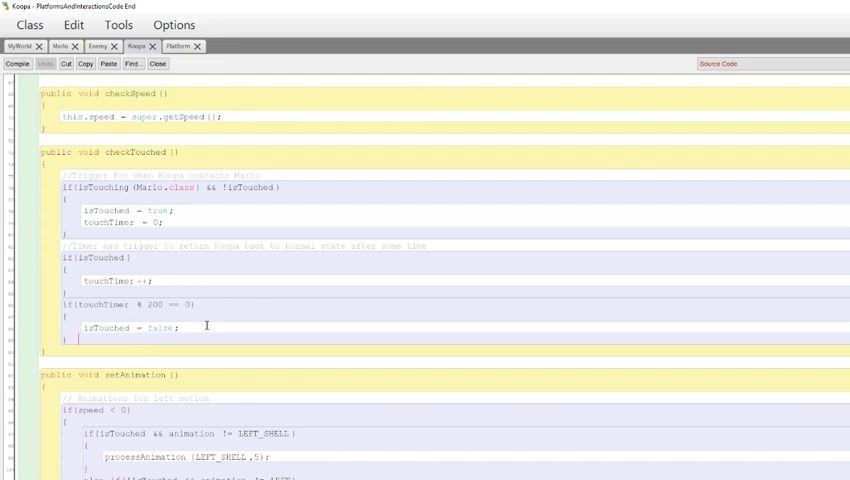
Step: Start a new comment line just above Koopa's checkTouched method
{"action": "left_click", "coordinate": [91, 140]}
{"action": "key", "text": "Return"}
{"action": "type", "text": "//"}
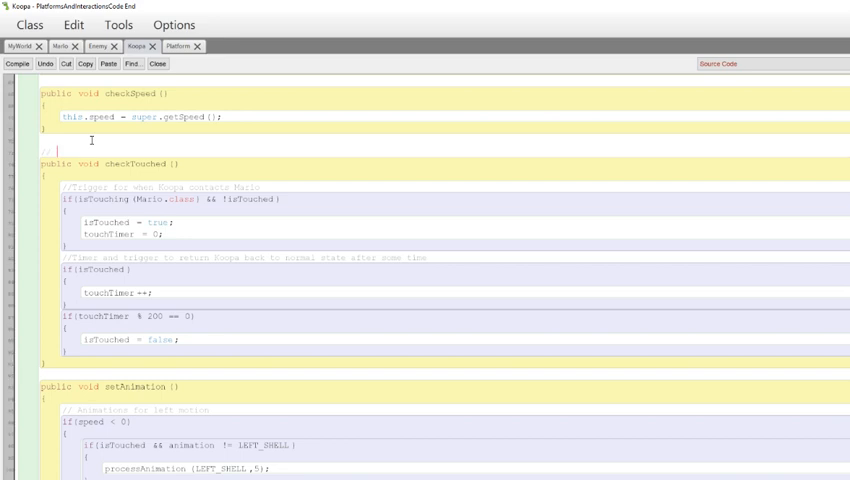
{"action": "type", "text": " The sed"}
{"action": "type", "text": "llow"}
{"action": "type", "text": "s the Koopa to to in"}
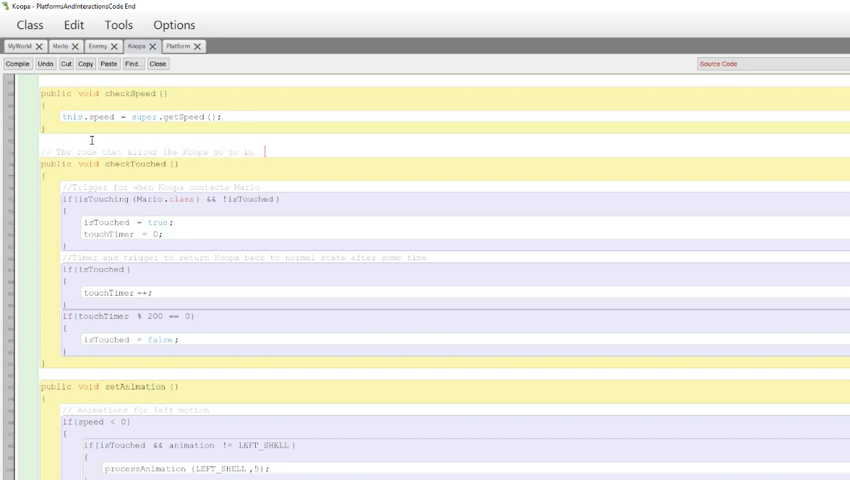
{"action": "type", "text": "to its shell after "}
{"action": "type", "text": "being touched "}
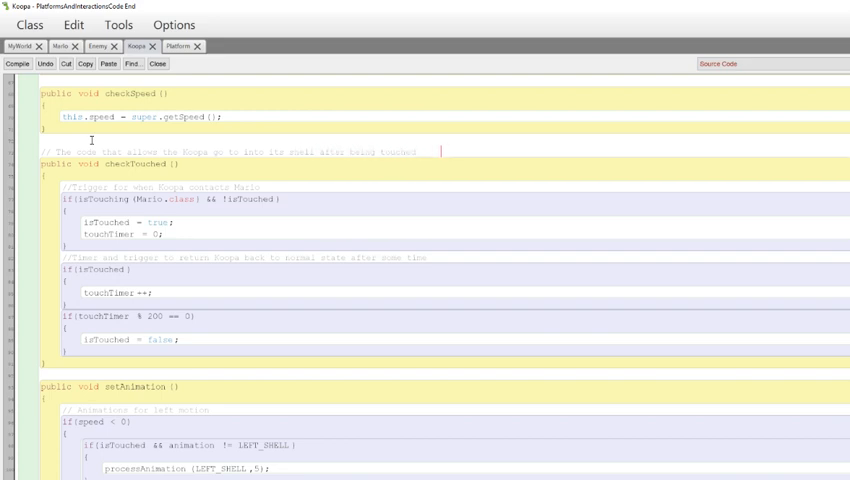
{"action": "type", "text": "by Mario and then,"}
{"action": "type", "text": " after some time, po"}
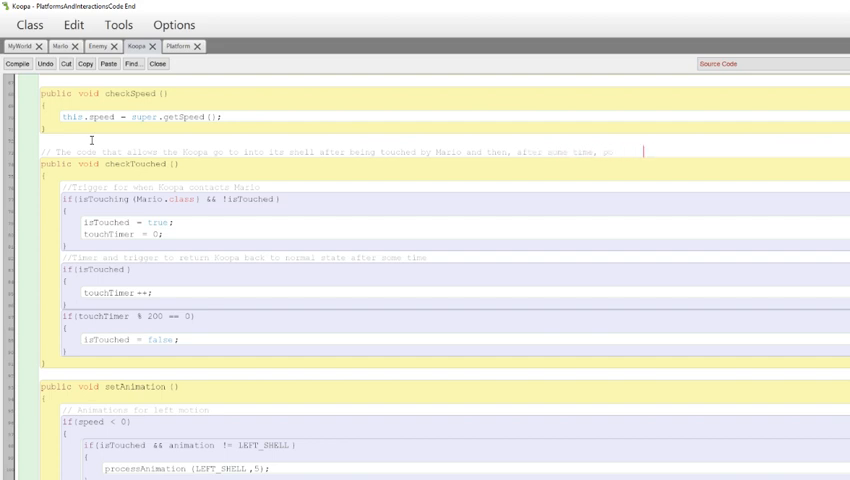
{"action": "type", "text": "p out again!"}
{"action": "scroll", "coordinate": [342, 340], "scroll_direction": "down", "scroll_amount": 1}
{"action": "scroll", "coordinate": [342, 340], "scroll_direction": "down", "scroll_amount": 2}
{"action": "scroll", "coordinate": [342, 340], "scroll_direction": "down", "scroll_amount": 1}
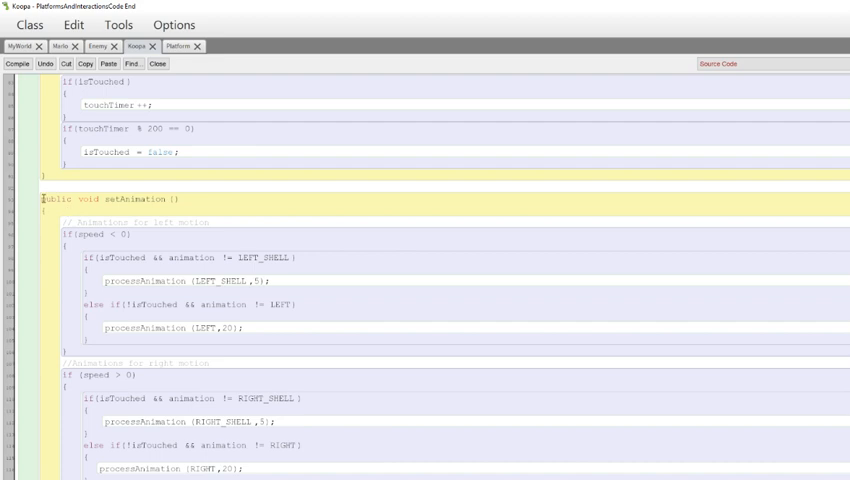
{"action": "scroll", "coordinate": [42, 199], "scroll_direction": "down", "scroll_amount": 1}
{"action": "scroll", "coordinate": [130, 462], "scroll_direction": "down", "scroll_amount": 1}
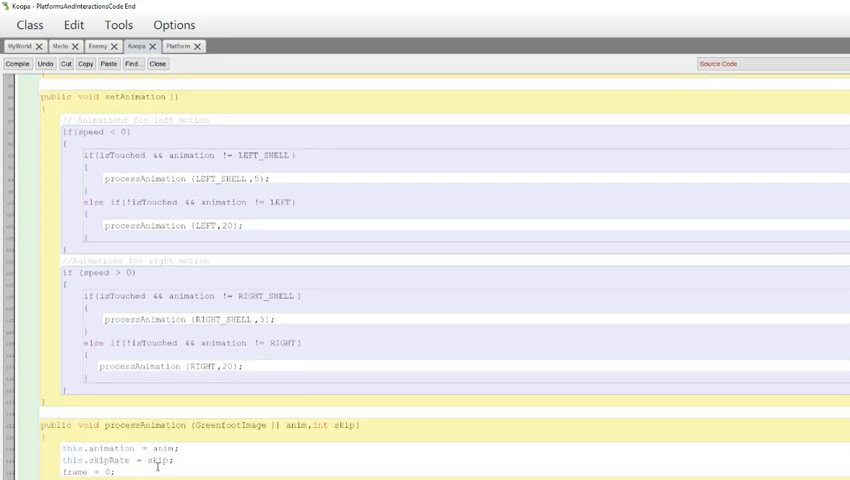
{"action": "scroll", "coordinate": [157, 465], "scroll_direction": "down", "scroll_amount": 1}
{"action": "scroll", "coordinate": [158, 470], "scroll_direction": "up", "scroll_amount": 1}
{"action": "scroll", "coordinate": [160, 440], "scroll_direction": "up", "scroll_amount": 1}
{"action": "scroll", "coordinate": [120, 300], "scroll_direction": "up", "scroll_amount": 1}
{"action": "scroll", "coordinate": [230, 256], "scroll_direction": "down", "scroll_amount": 1}
{"action": "scroll", "coordinate": [152, 205], "scroll_direction": "down", "scroll_amount": 1}
{"action": "scroll", "coordinate": [266, 319], "scroll_direction": "down", "scroll_amount": 1}
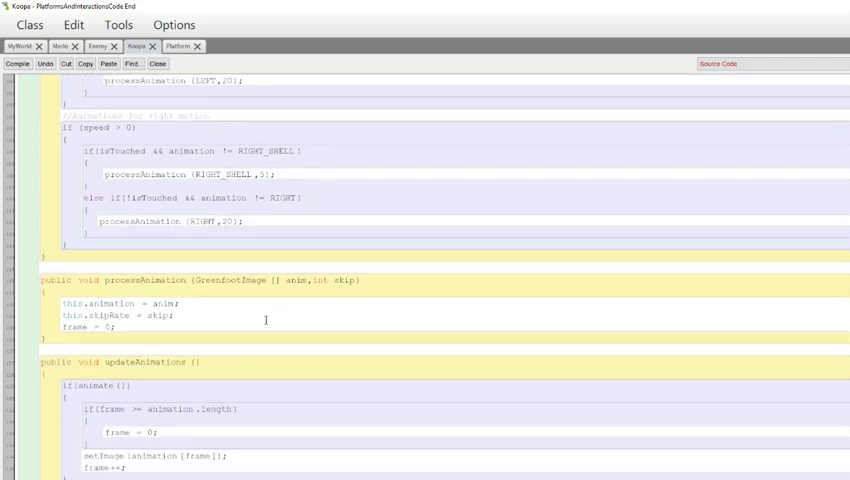
{"action": "scroll", "coordinate": [255, 336], "scroll_direction": "down", "scroll_amount": 1}
{"action": "scroll", "coordinate": [255, 336], "scroll_direction": "down", "scroll_amount": 1}
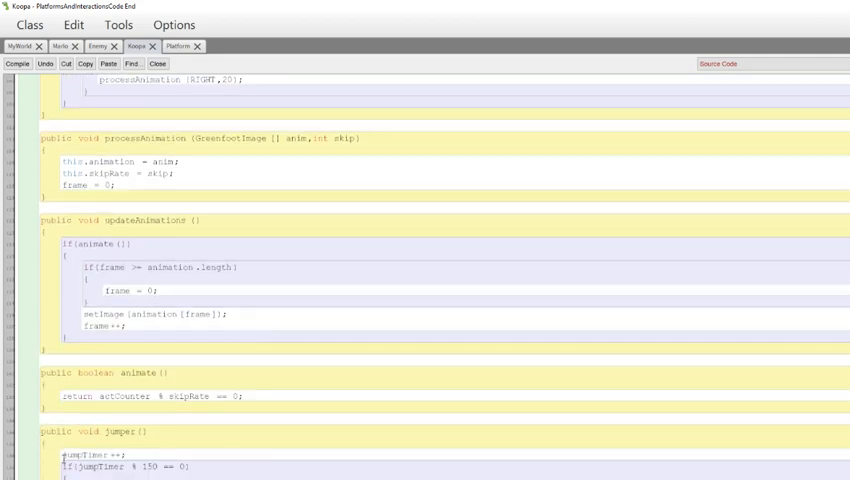
{"action": "left_click_drag", "start_coordinate": [62, 467], "coordinate": [190, 467]}
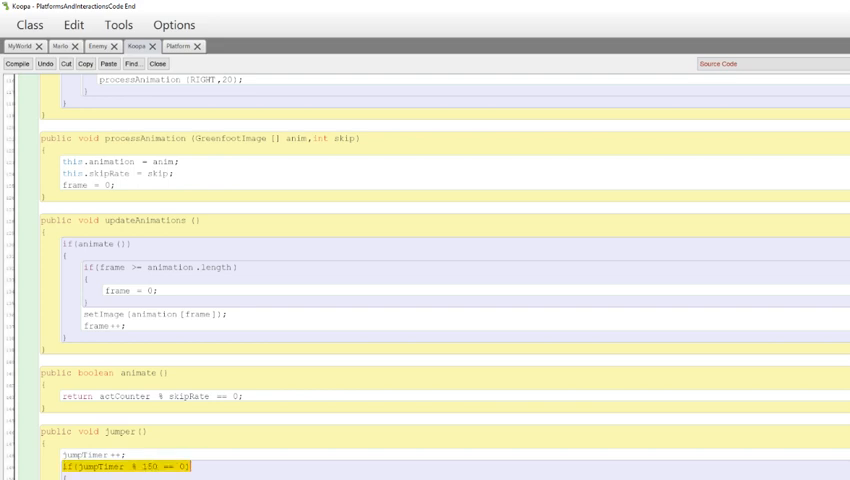
{"action": "left_click", "coordinate": [64, 477]}
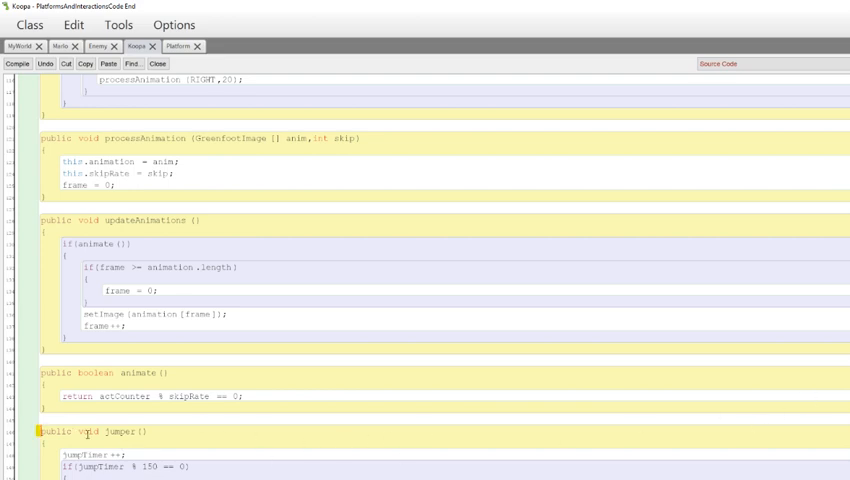
{"action": "left_click_drag", "start_coordinate": [45, 430], "coordinate": [43, 475]}
{"action": "left_click", "coordinate": [43, 441]}
{"action": "scroll", "coordinate": [425, 280], "scroll_direction": "up", "scroll_amount": 5}
{"action": "scroll", "coordinate": [425, 280], "scroll_direction": "up", "scroll_amount": 5}
{"action": "scroll", "coordinate": [425, 280], "scroll_direction": "up", "scroll_amount": 5}
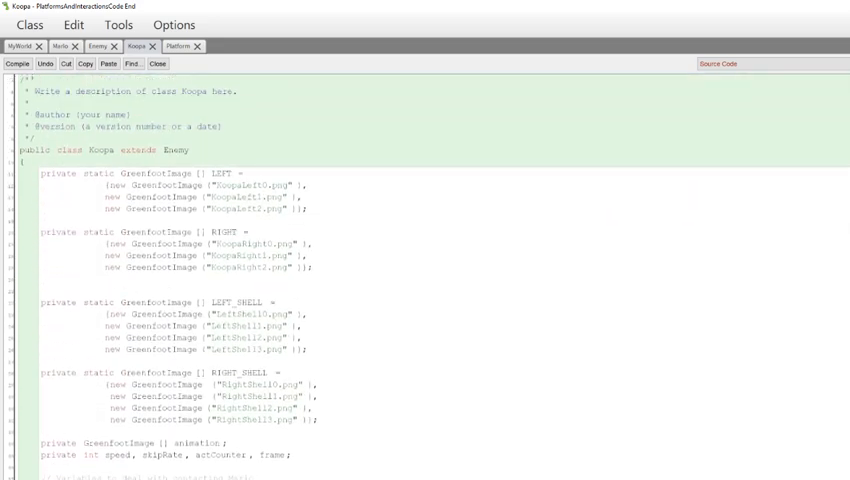
{"action": "scroll", "coordinate": [425, 280], "scroll_direction": "up", "scroll_amount": 1}
{"action": "scroll", "coordinate": [425, 280], "scroll_direction": "down", "scroll_amount": 4}
{"action": "scroll", "coordinate": [425, 280], "scroll_direction": "up", "scroll_amount": 3}
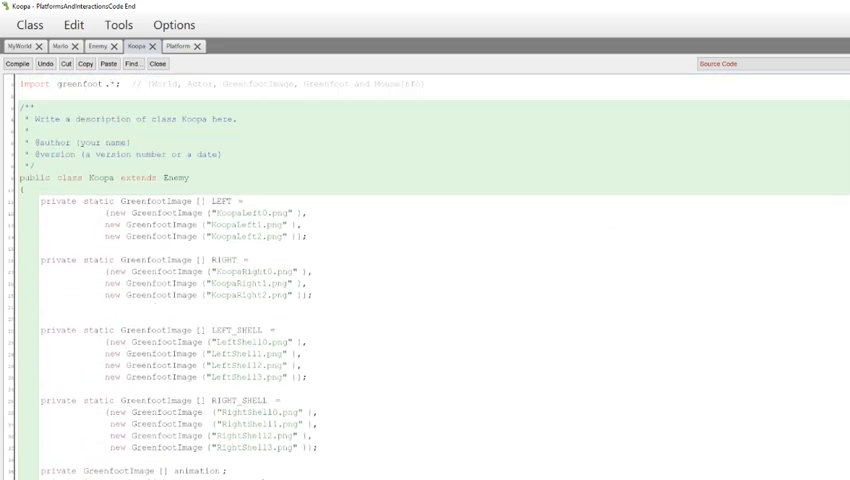
Step: View the Enemy class source and move into its constructor body
{"action": "left_click", "coordinate": [97, 46]}
{"action": "left_click", "coordinate": [135, 47]}
{"action": "left_click", "coordinate": [98, 47]}
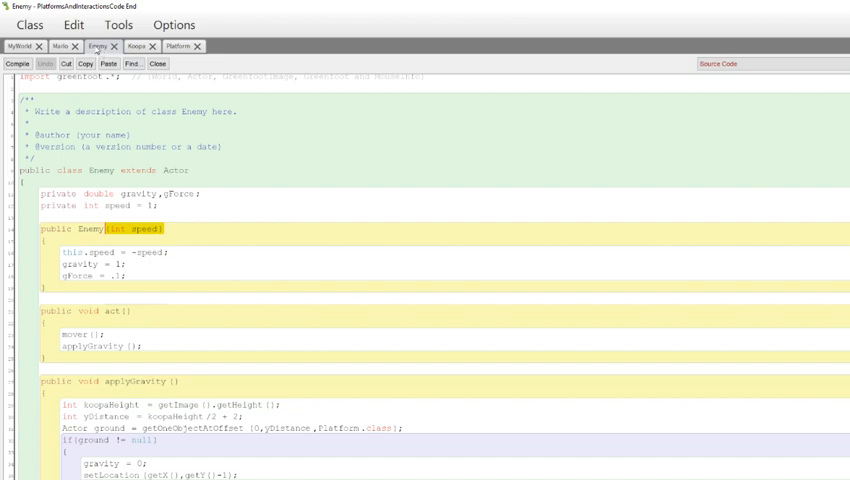
{"action": "key", "text": "Down"}
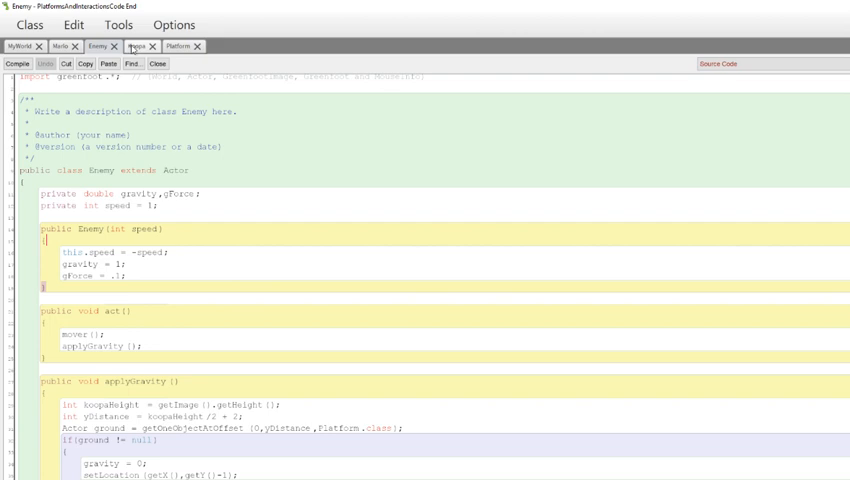
Step: Revisit the Platform, Mario and Enemy class sources in turn
{"action": "left_click", "coordinate": [177, 46]}
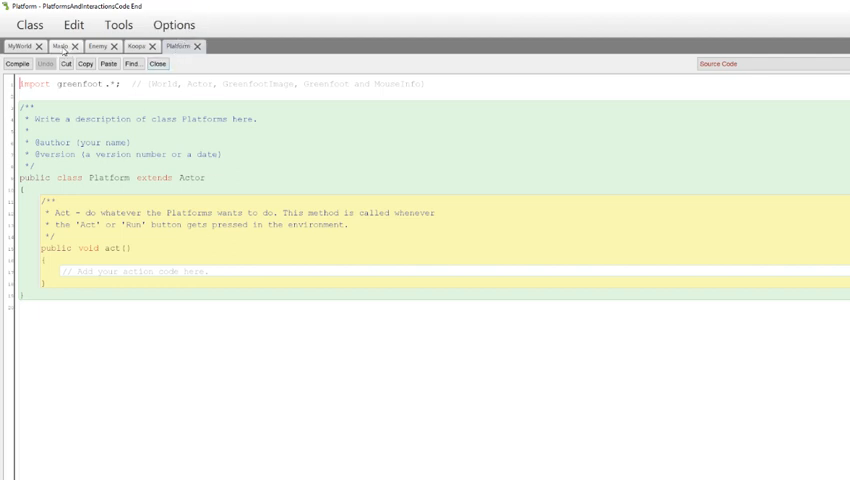
{"action": "left_click", "coordinate": [60, 46]}
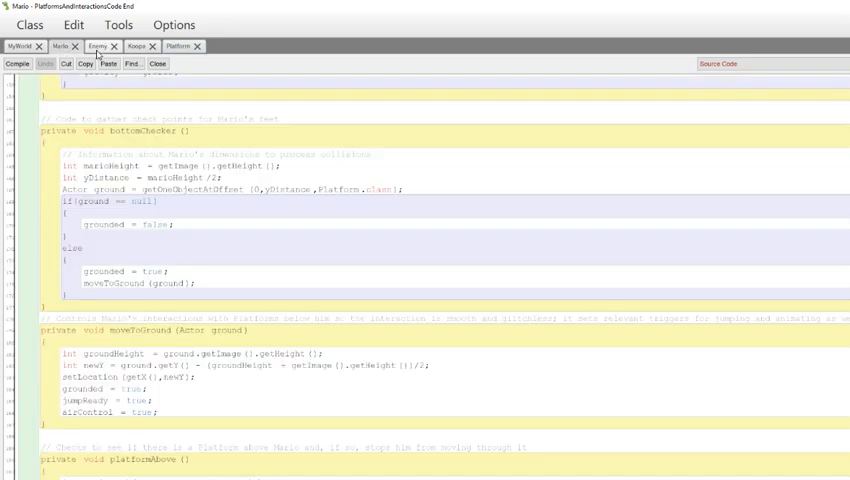
{"action": "left_click", "coordinate": [97, 47]}
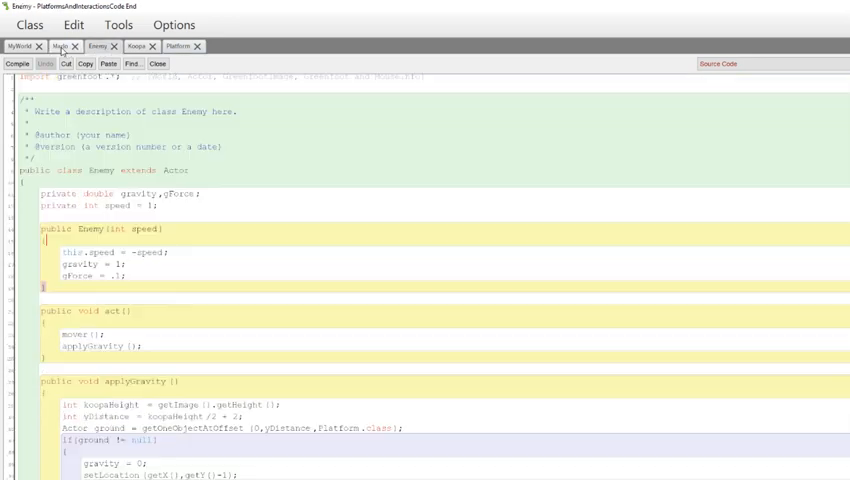
{"action": "left_click", "coordinate": [62, 47]}
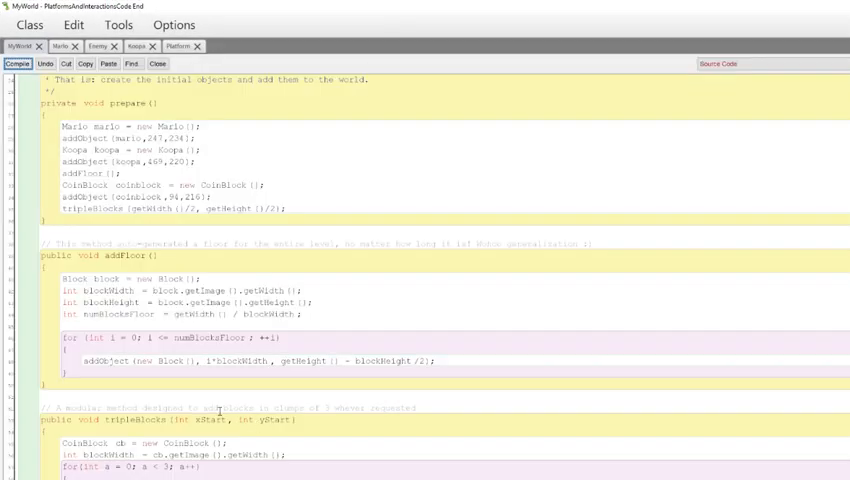
{"action": "left_click_drag", "start_coordinate": [62, 337], "coordinate": [127, 361]}
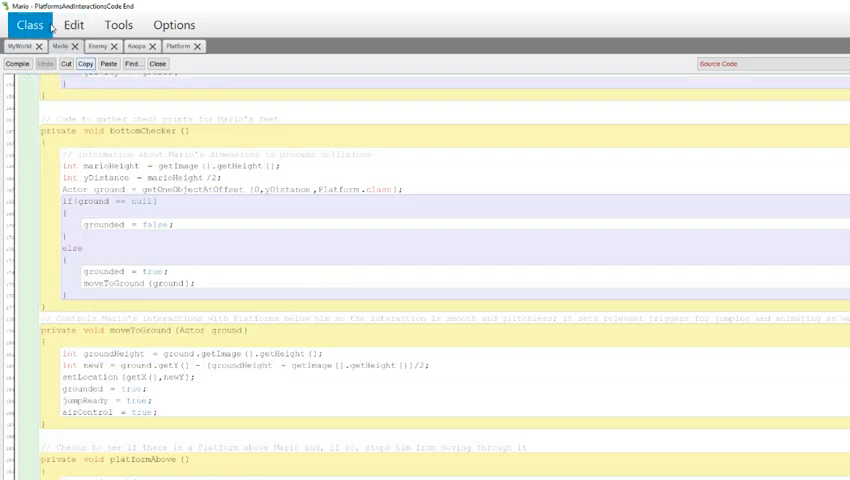
{"action": "scroll", "coordinate": [250, 300], "scroll_direction": "down", "scroll_amount": 1}
{"action": "scroll", "coordinate": [205, 349], "scroll_direction": "down", "scroll_amount": 3}
{"action": "scroll", "coordinate": [211, 347], "scroll_direction": "down", "scroll_amount": 5}
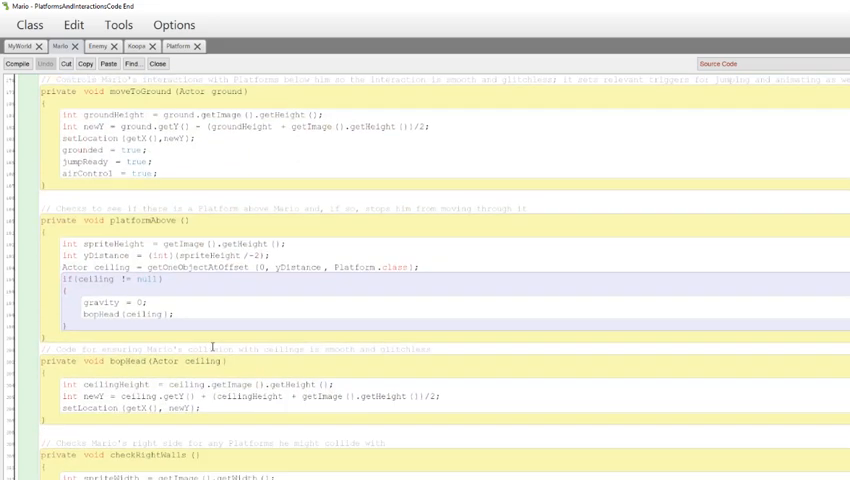
{"action": "scroll", "coordinate": [211, 347], "scroll_direction": "down", "scroll_amount": 2}
{"action": "scroll", "coordinate": [212, 358], "scroll_direction": "up", "scroll_amount": 4}
{"action": "scroll", "coordinate": [212, 358], "scroll_direction": "up", "scroll_amount": 2}
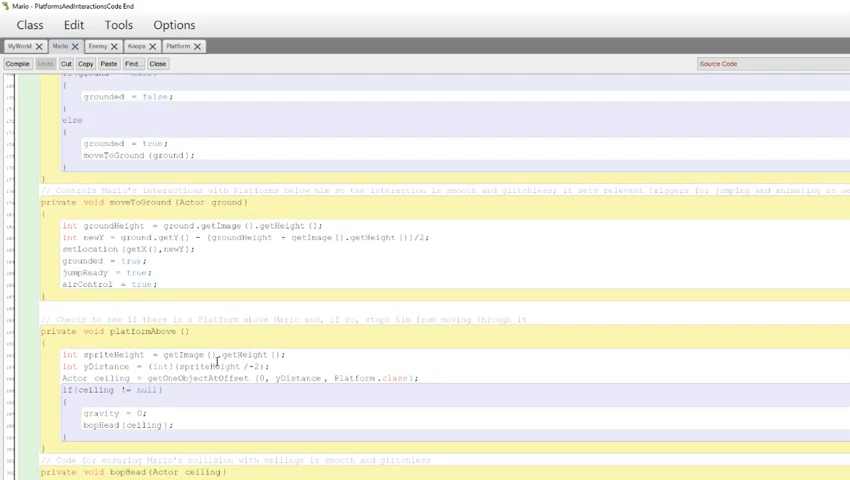
{"action": "scroll", "coordinate": [212, 358], "scroll_direction": "up", "scroll_amount": 4}
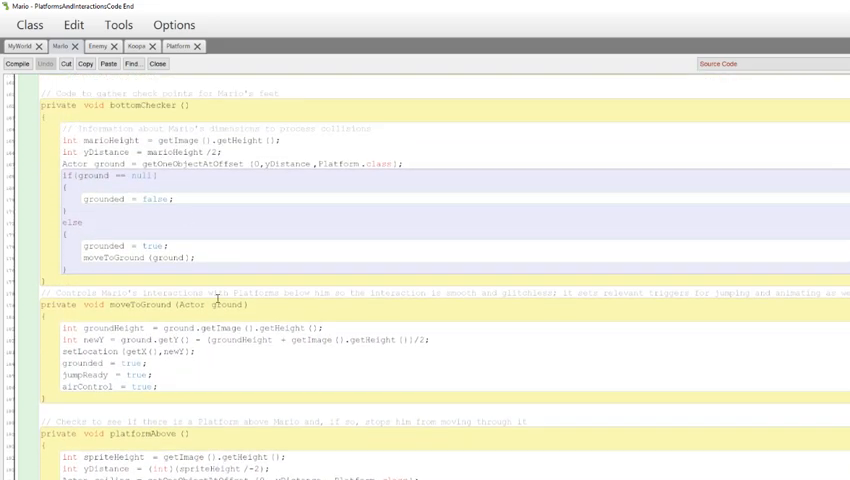